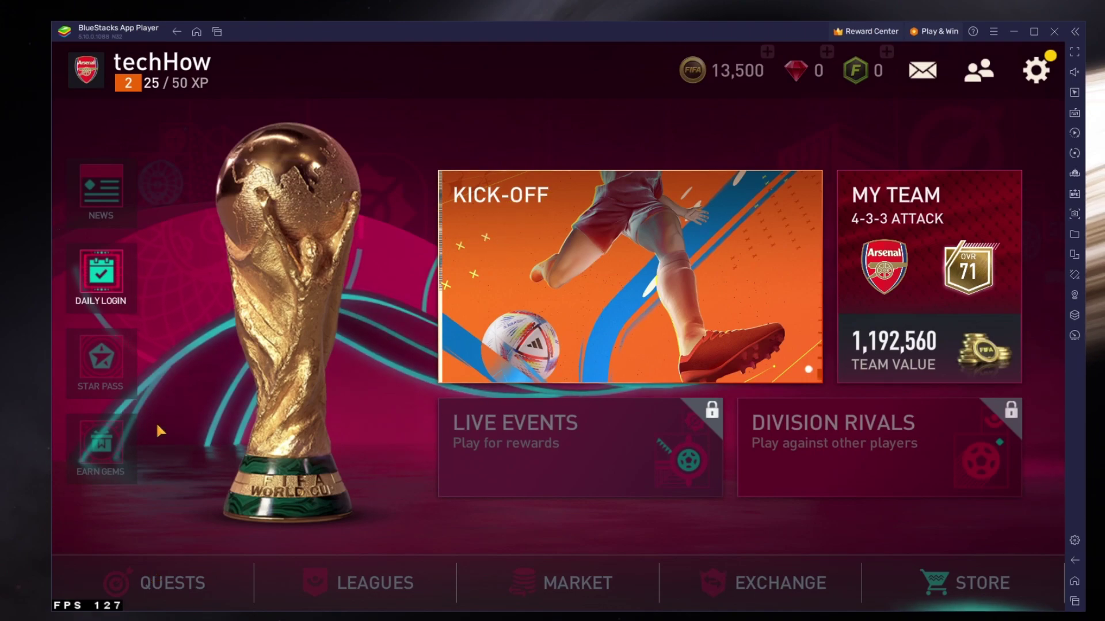
# Try FIFA Mobile's locked modes and settings gear, then go to the BlueStacks home screen
pyautogui.click(91, 198)
pyautogui.click(387, 393)
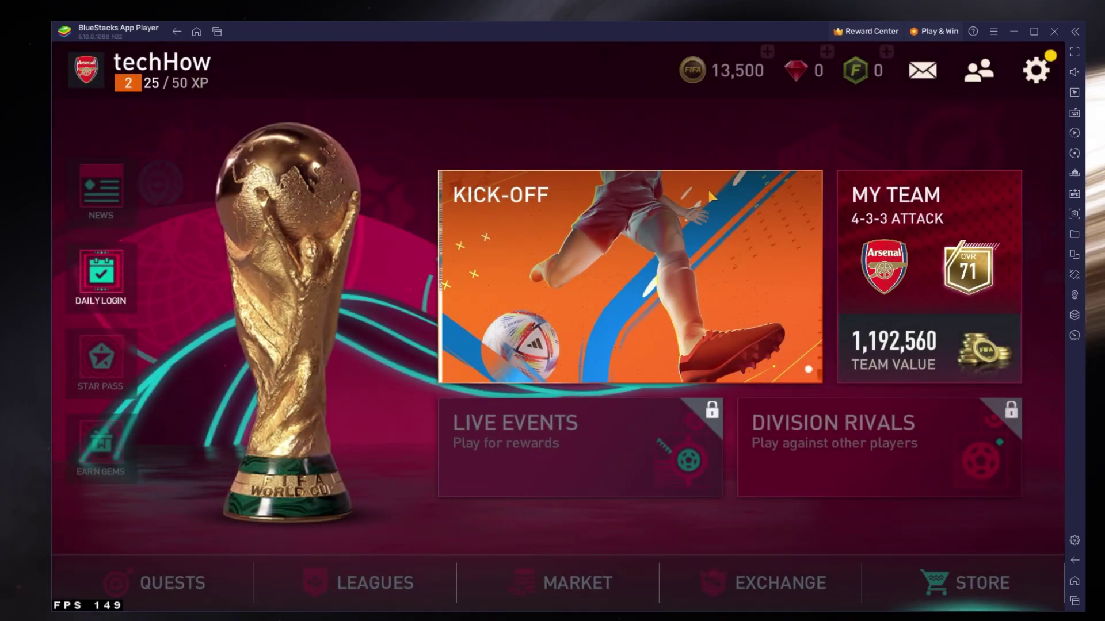
pyautogui.click(1033, 69)
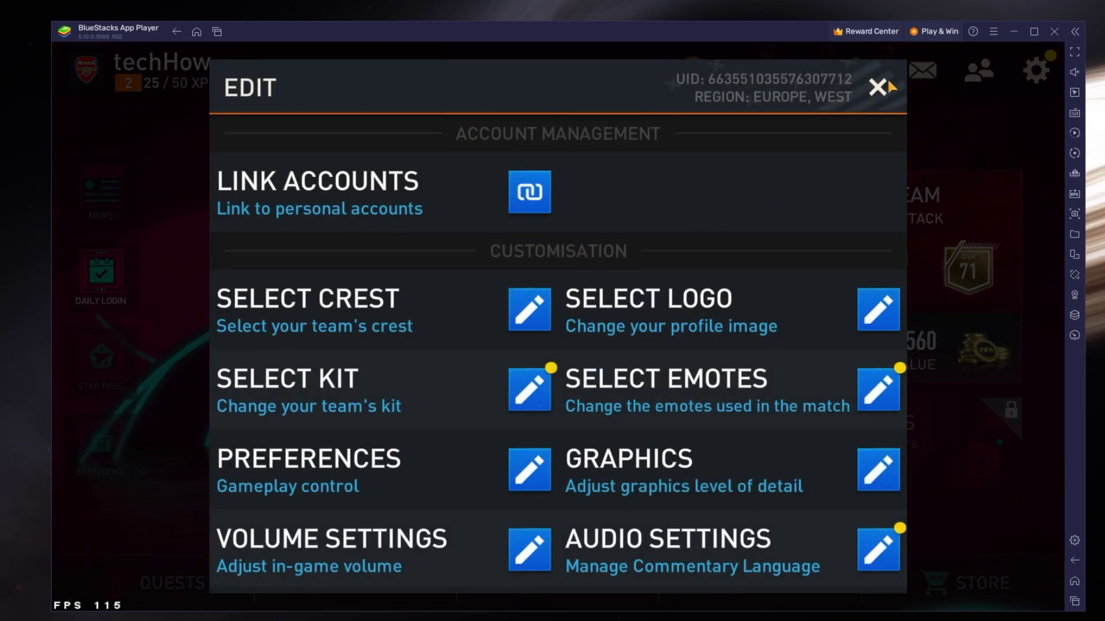
pyautogui.click(881, 86)
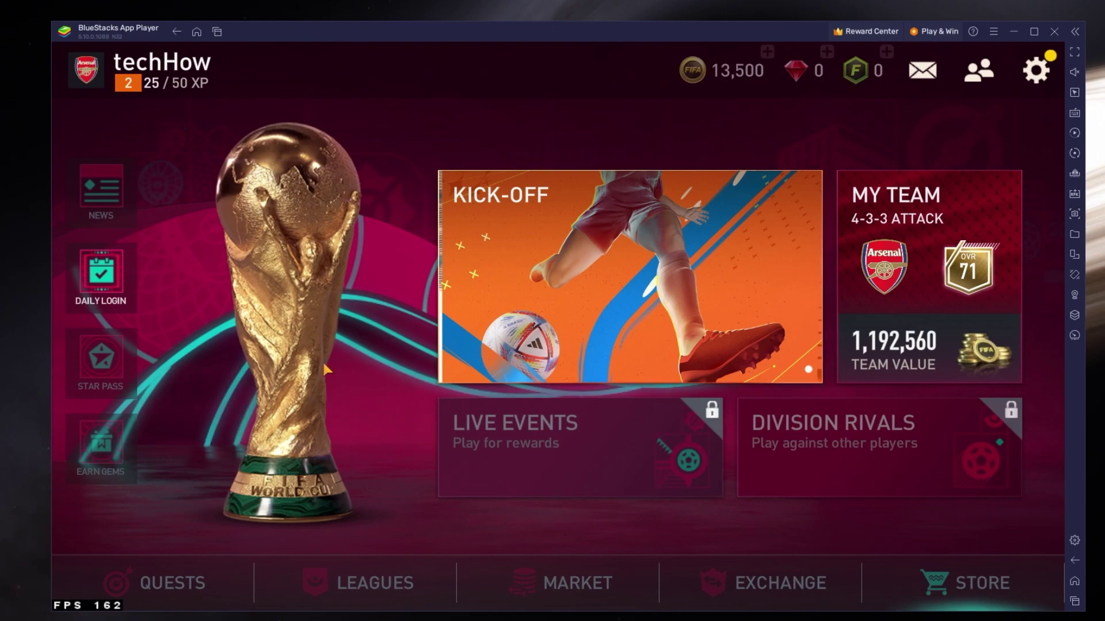
pyautogui.click(1073, 583)
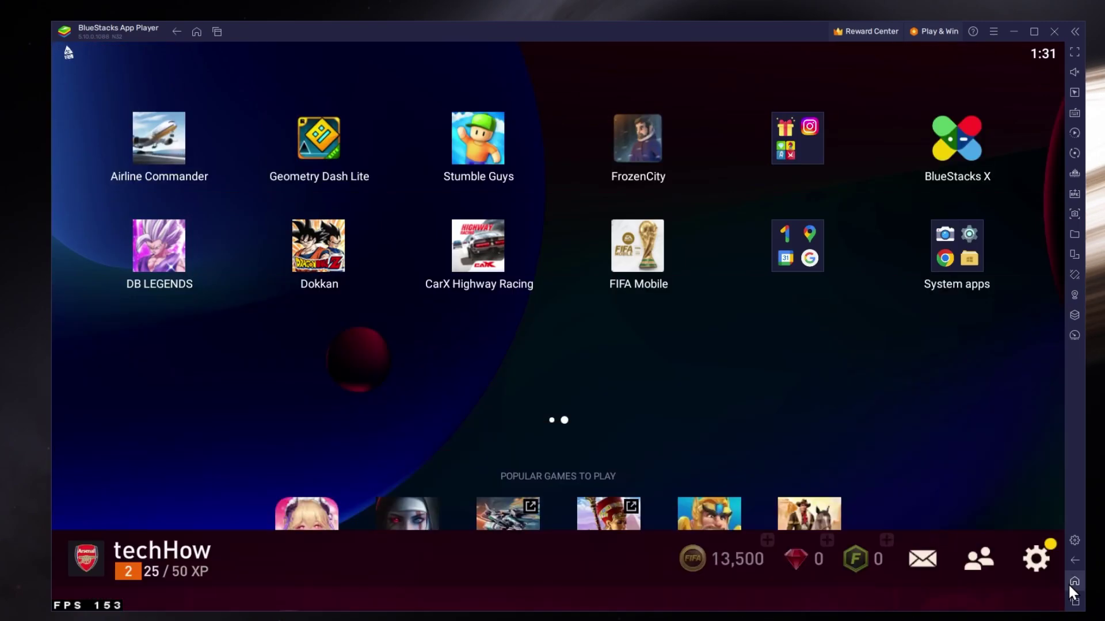
# Download and run the BlueStacks 5 installer, then minimize the browser
pyautogui.moveTo(444, 388)
pyautogui.mouseDown()
pyautogui.moveTo(858, 387)
pyautogui.moveTo(582, 369)
pyautogui.mouseUp()
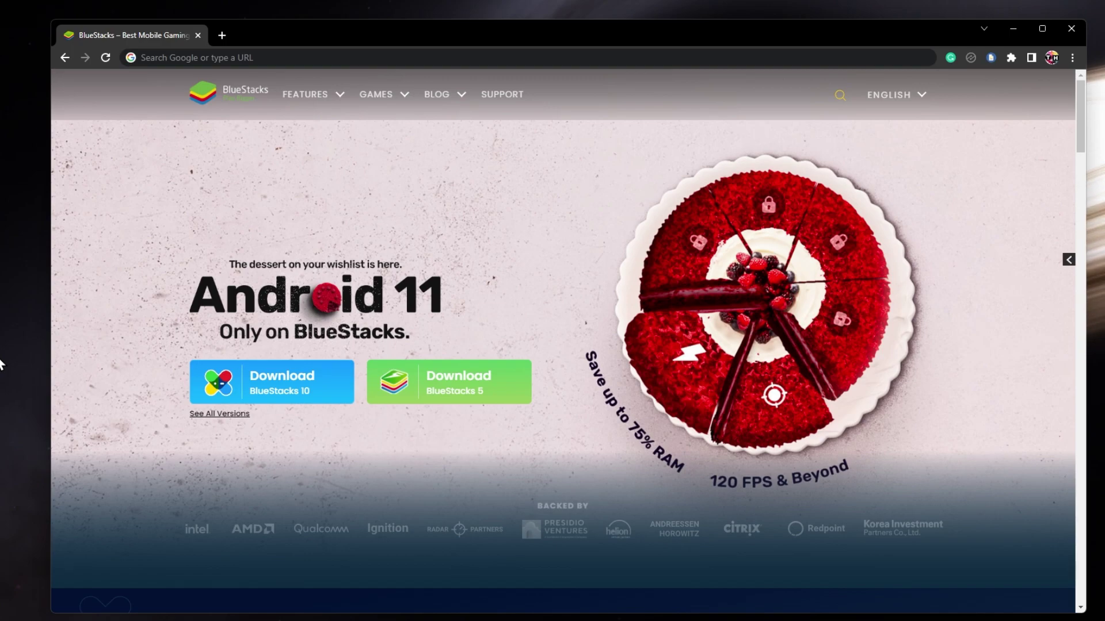
pyautogui.click(501, 386)
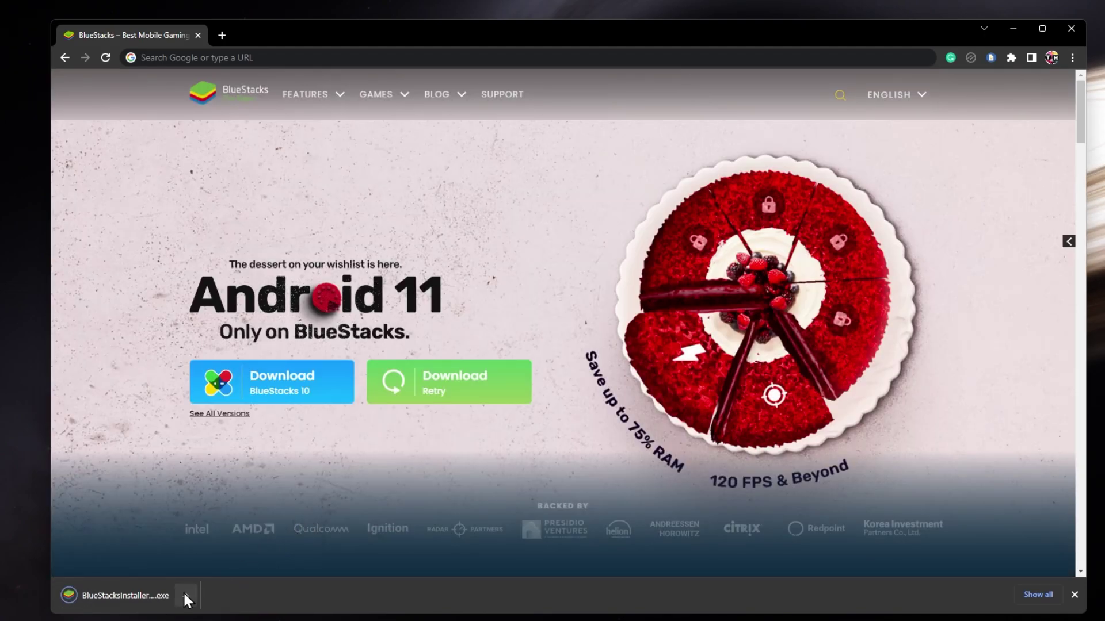
pyautogui.click(184, 595)
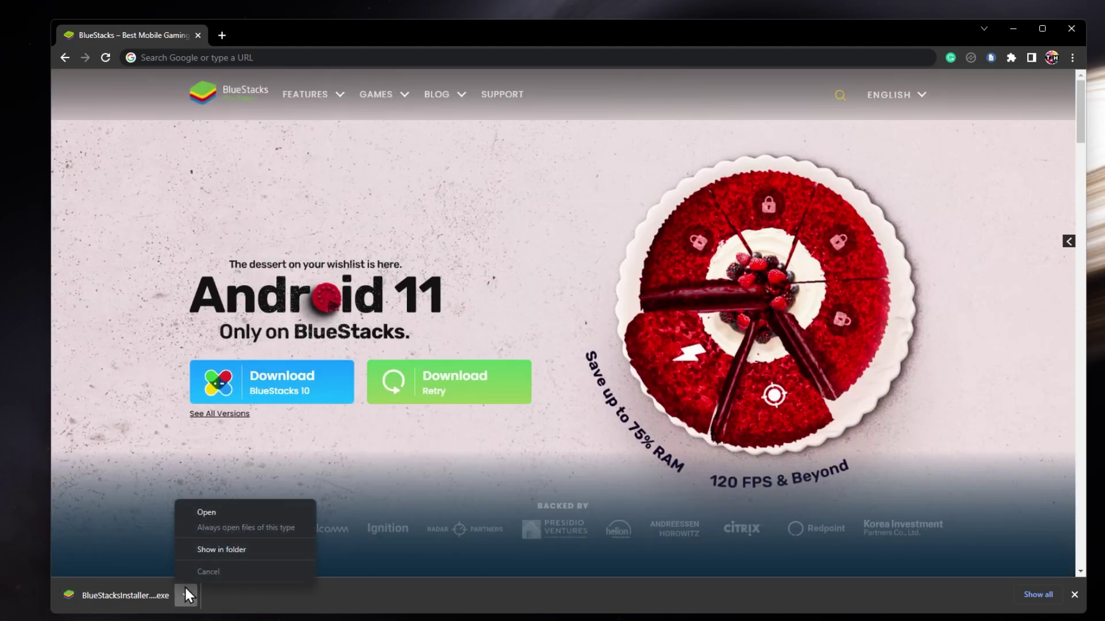
pyautogui.click(232, 513)
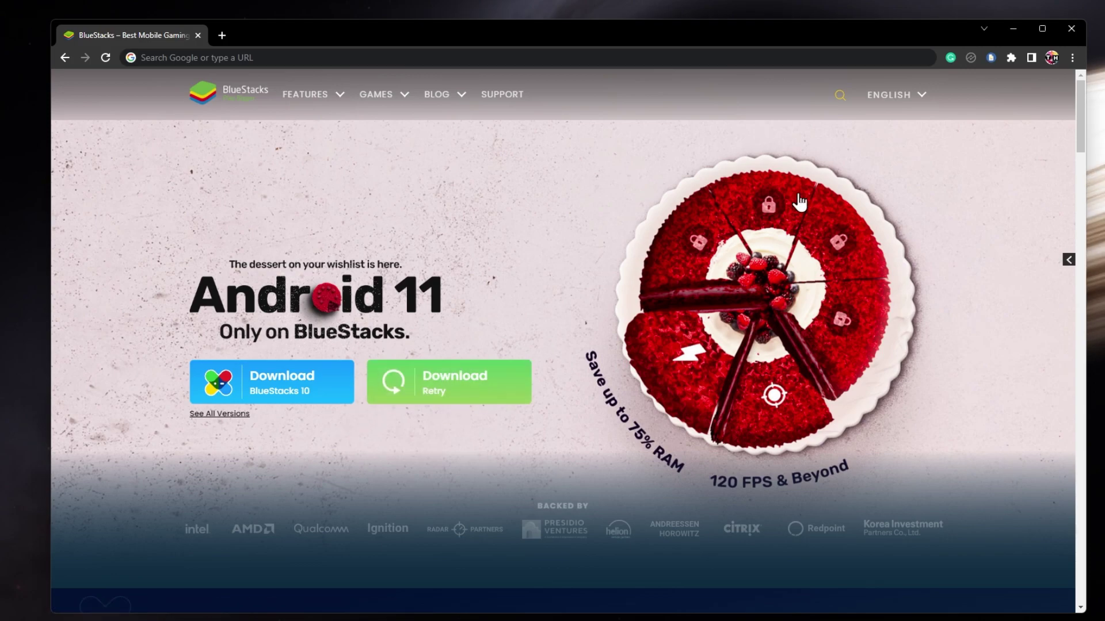
pyautogui.click(1013, 29)
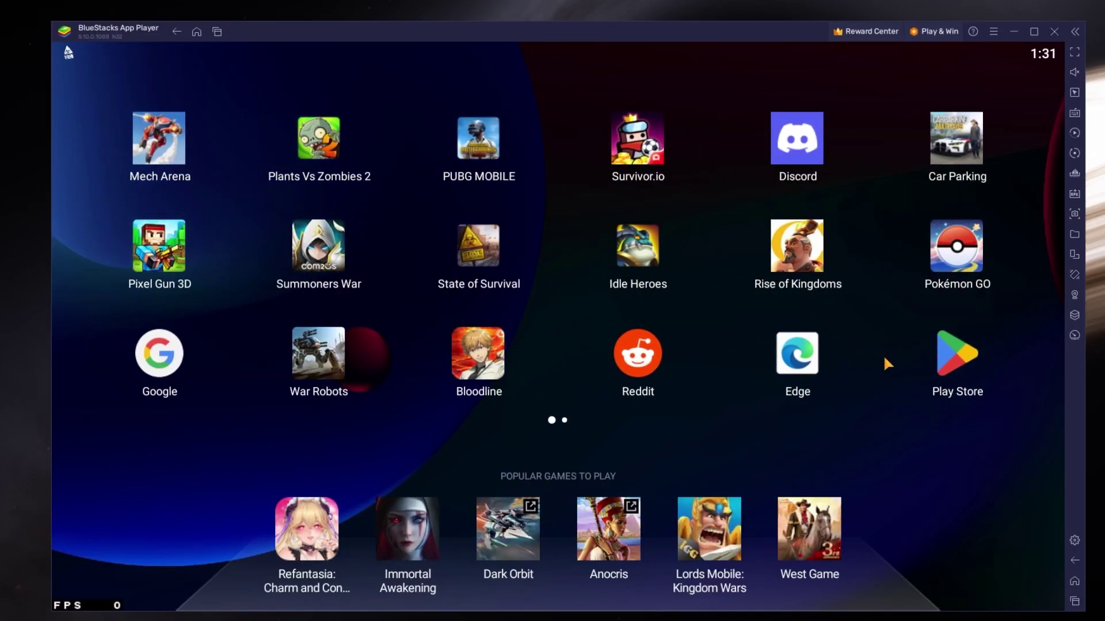
# Search the Play Store for 'fifa' and open the FIFA Mobile: FIFA World Cup page
pyautogui.click(976, 371)
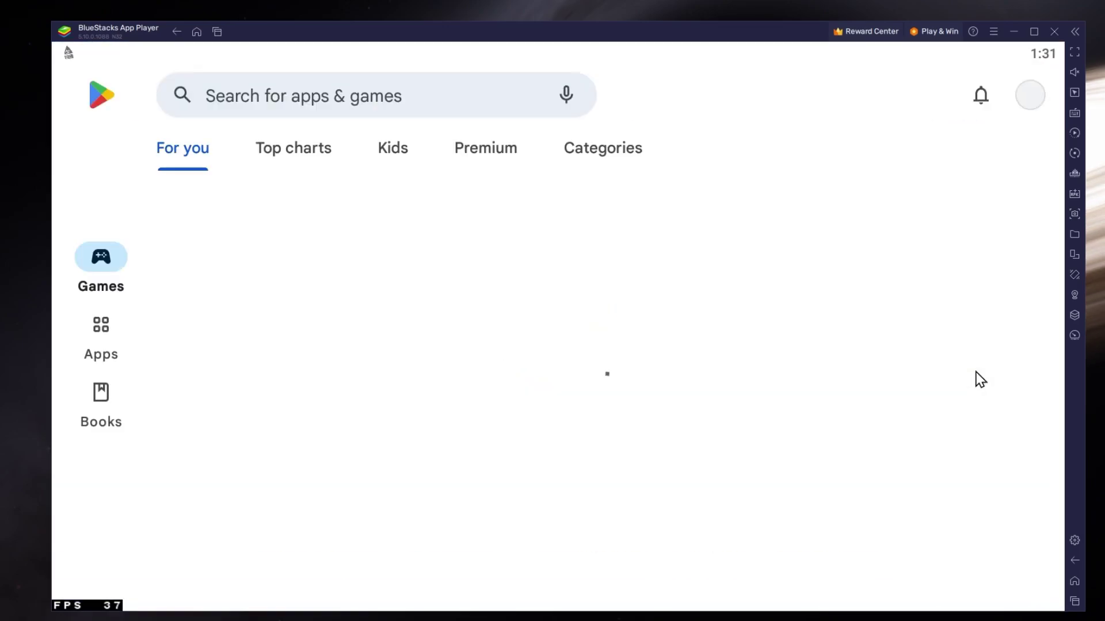
pyautogui.click(1029, 97)
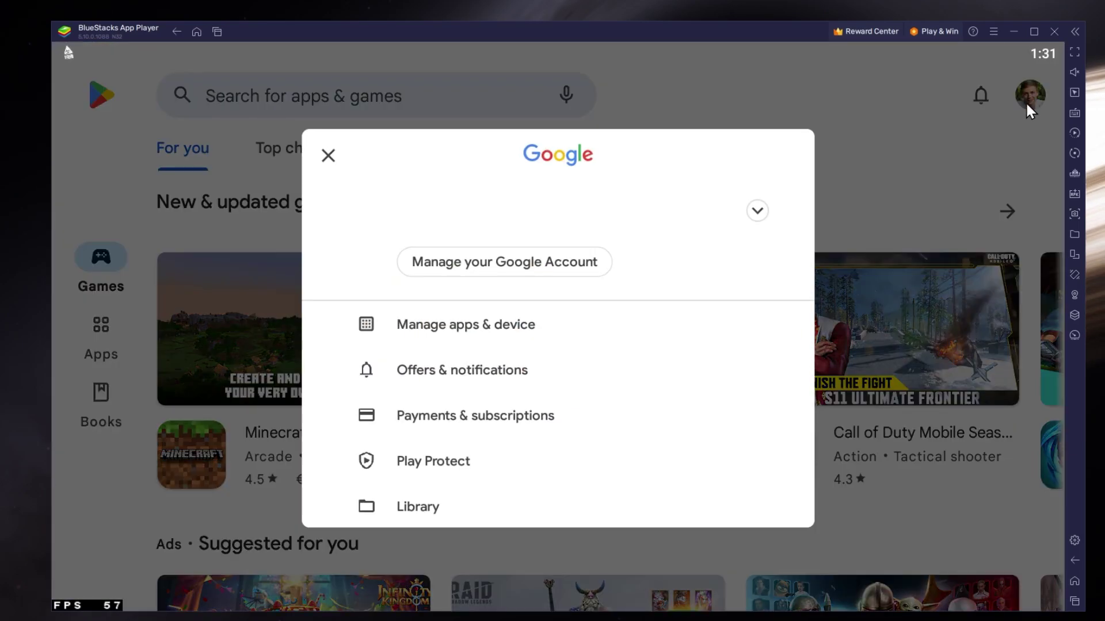
pyautogui.click(872, 130)
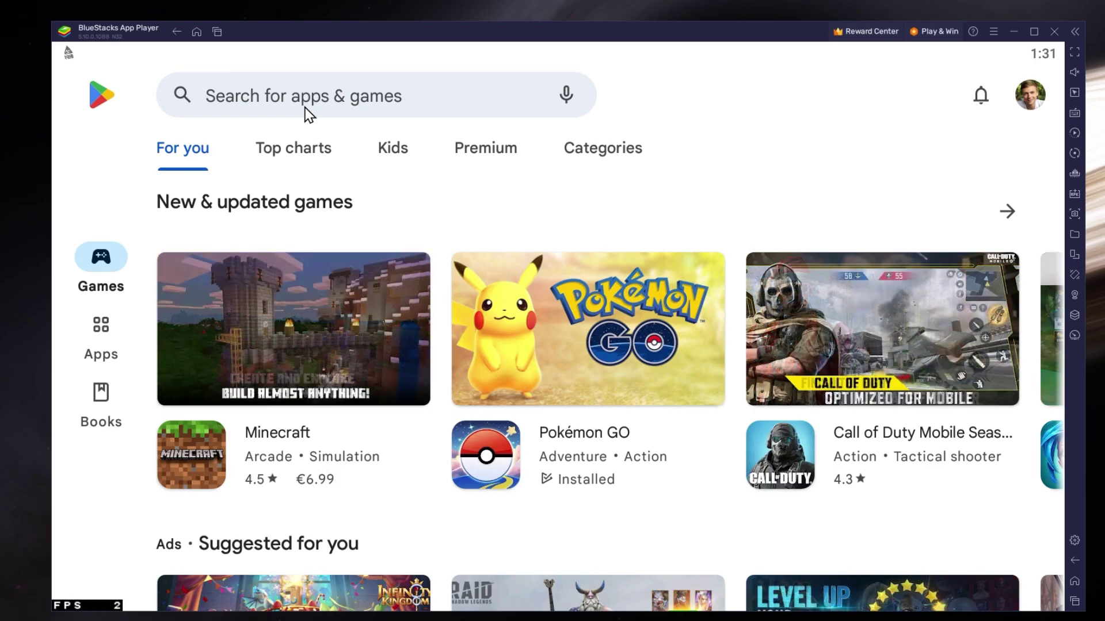
pyautogui.click(304, 108)
pyautogui.write('fifa')
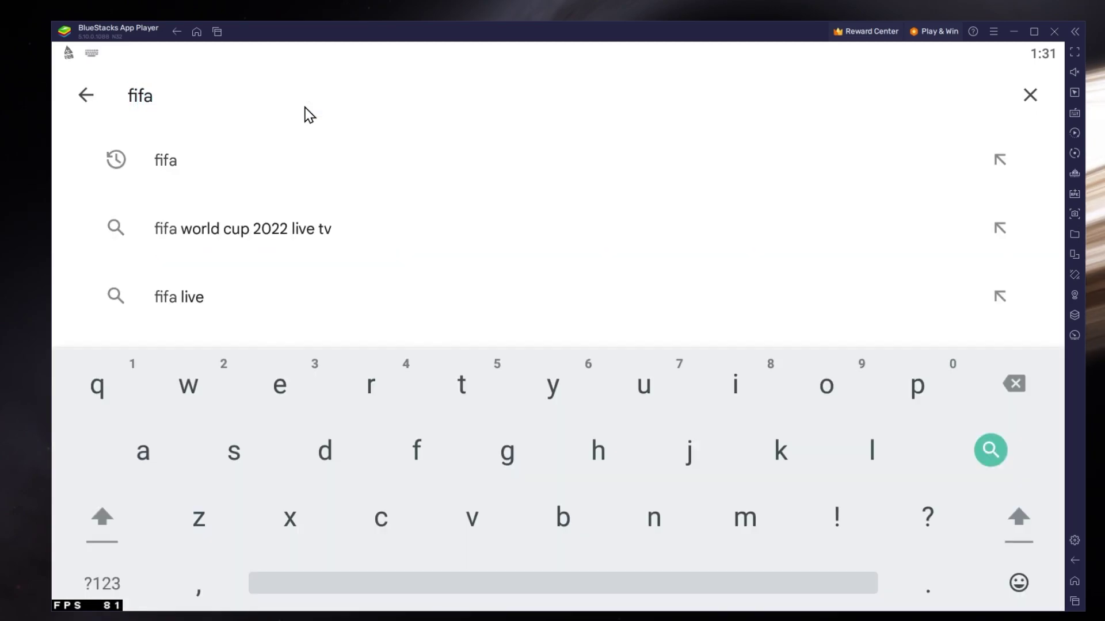
pyautogui.press('Return')
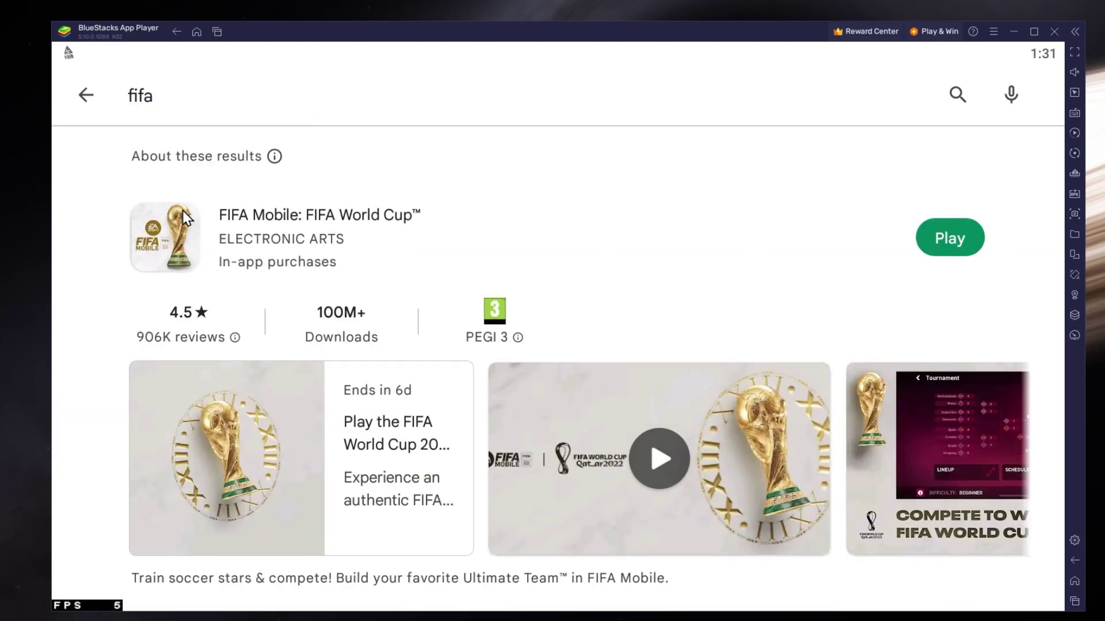
pyautogui.click(185, 218)
pyautogui.scroll(-5, 486, 464)
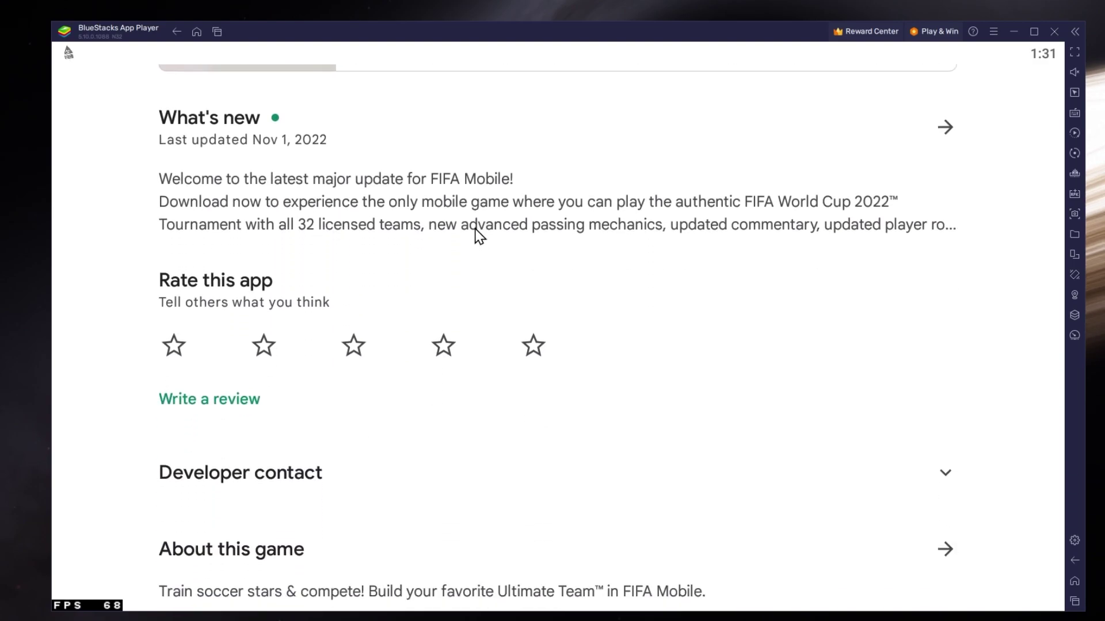
pyautogui.scroll(-4, 476, 234)
pyautogui.scroll(-2, 509, 210)
pyautogui.scroll(-2, 557, 320)
pyautogui.moveTo(868, 288); pyautogui.dragTo(338, 251)
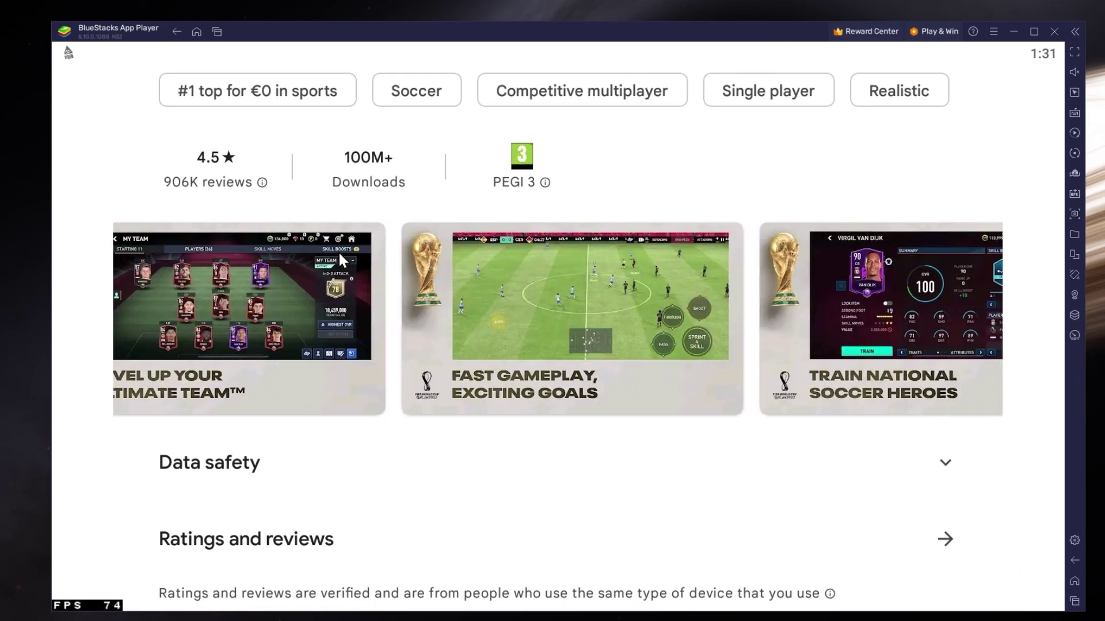
pyautogui.scroll(2, 731, 351)
pyautogui.scroll(8, 780, 492)
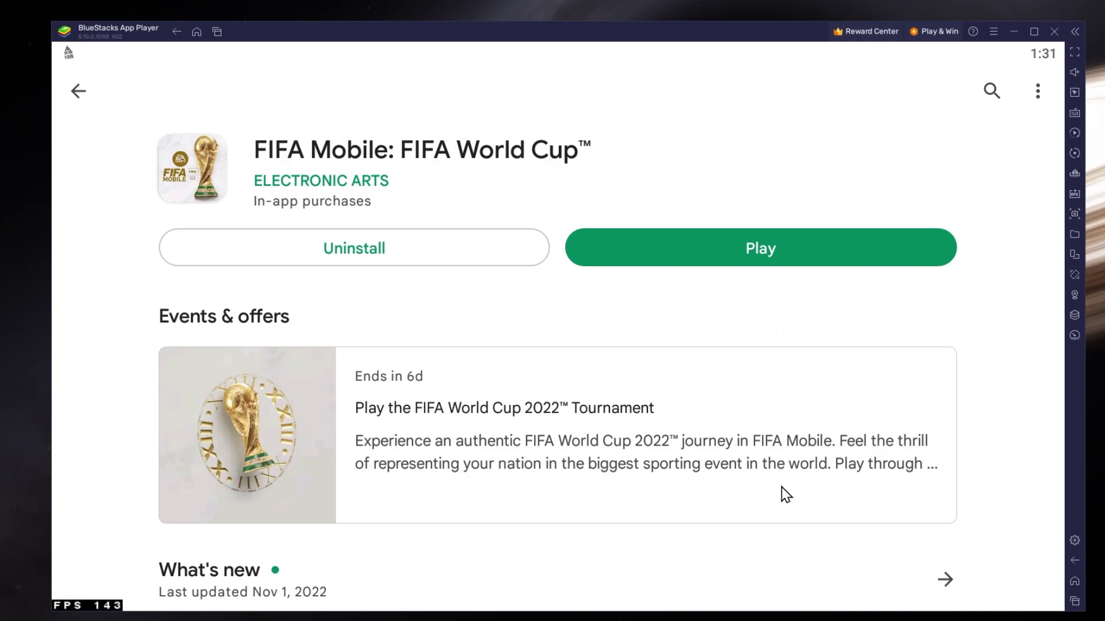
# In emulator settings, keep CPU at High (4 Cores) and memory at High (4 GB)
pyautogui.click(1073, 580)
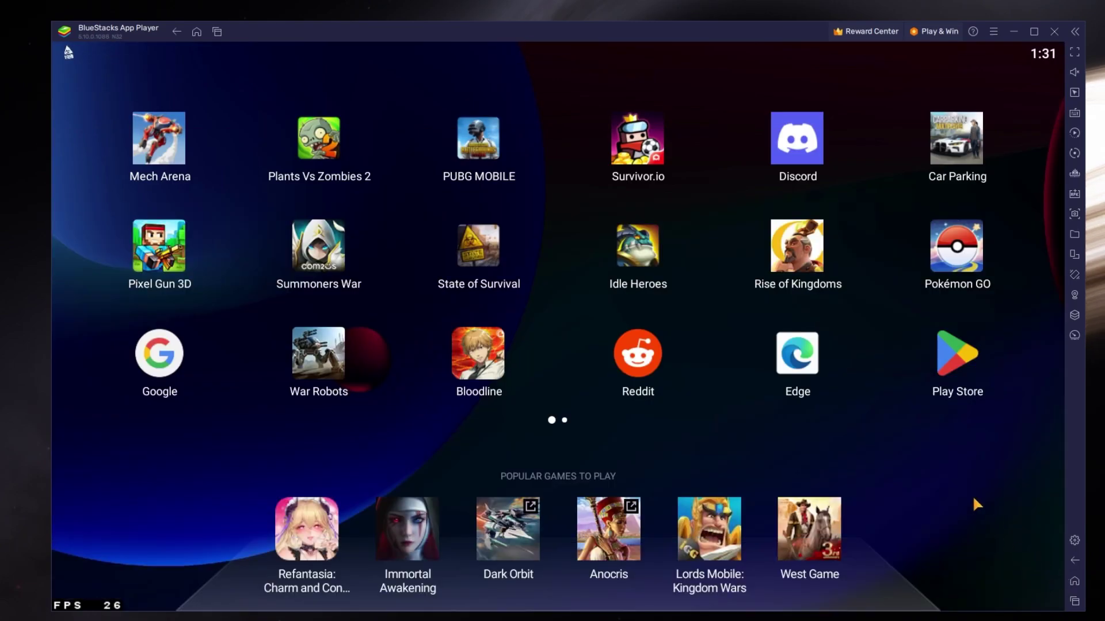
pyautogui.moveTo(973, 495); pyautogui.dragTo(393, 329)
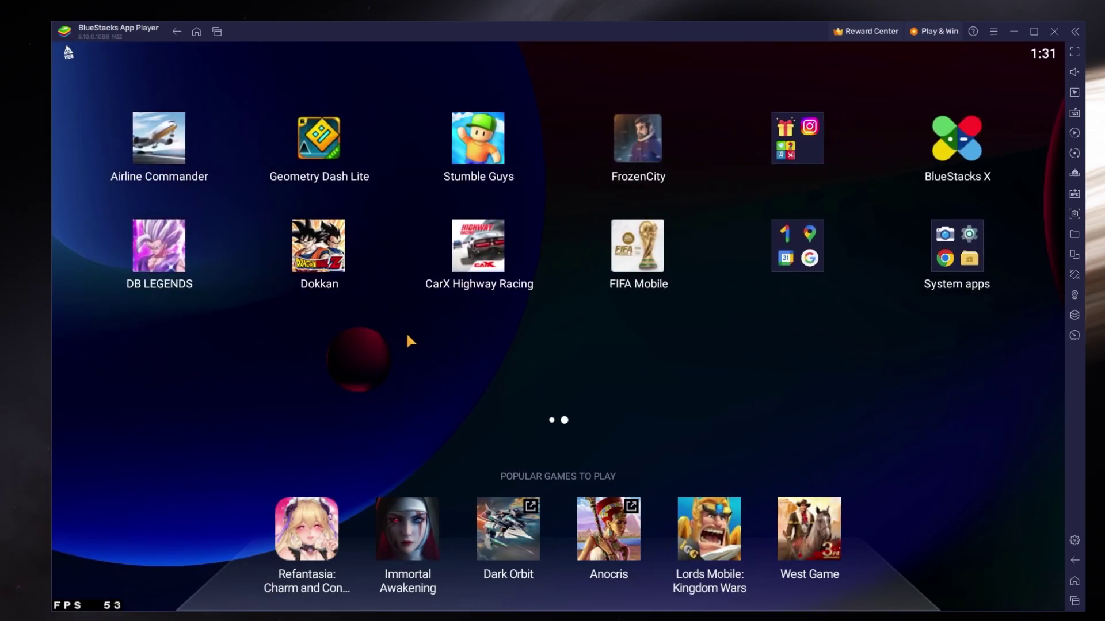
pyautogui.click(1066, 544)
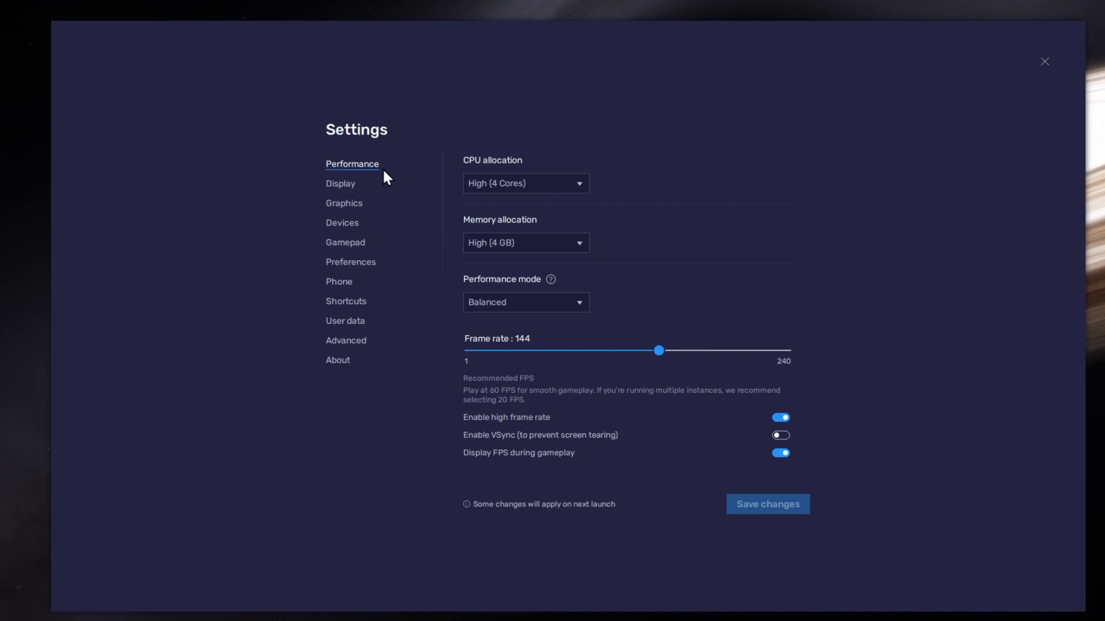
pyautogui.click(579, 185)
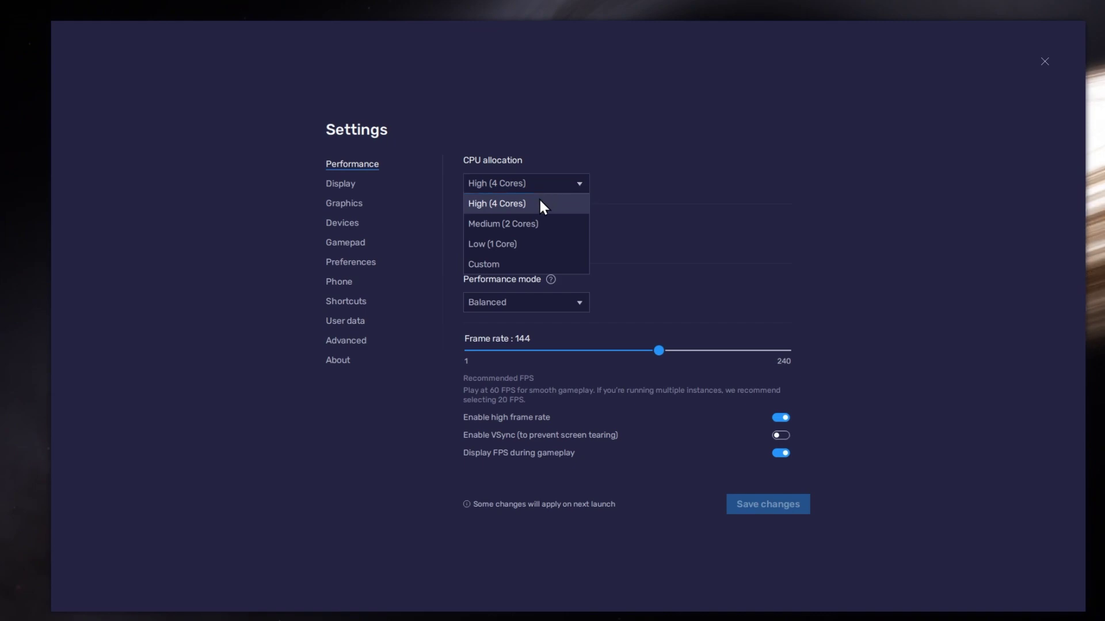
pyautogui.click(615, 184)
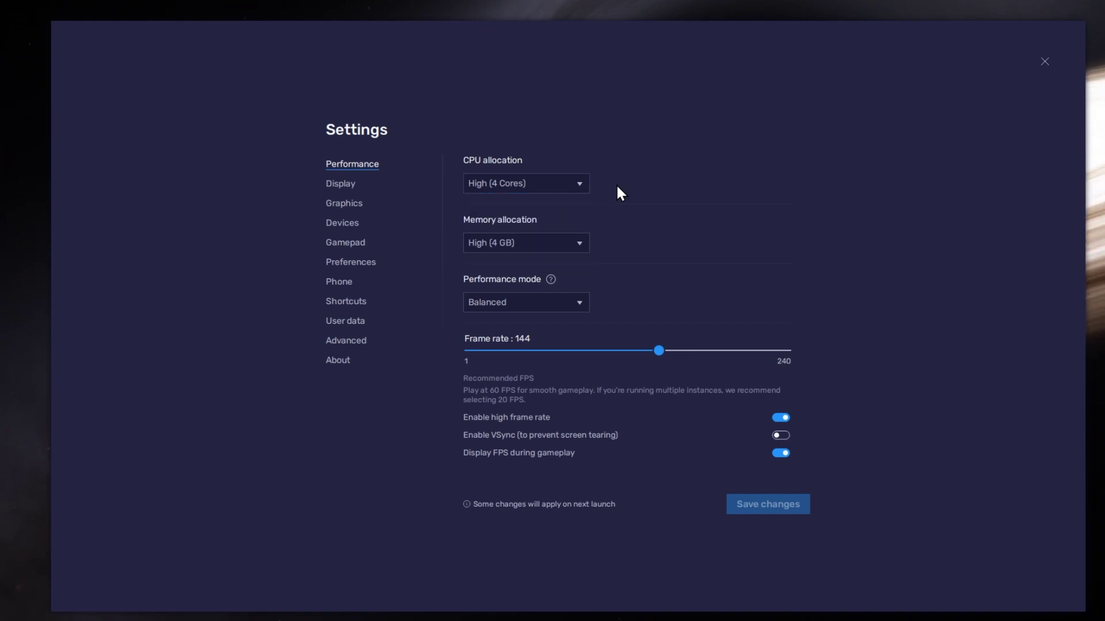
pyautogui.click(579, 245)
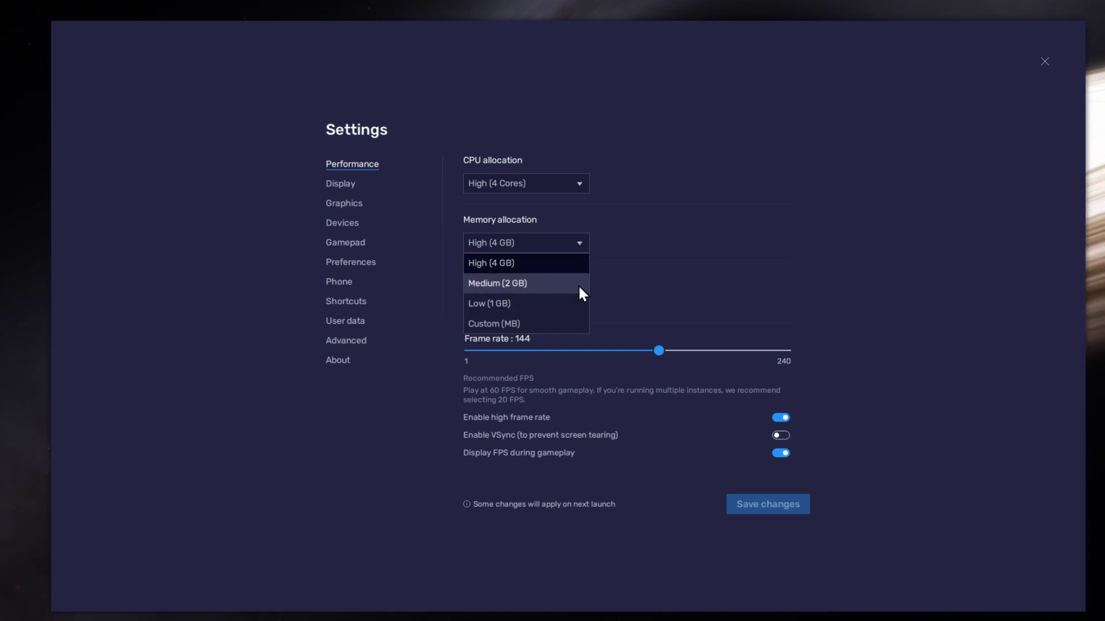
pyautogui.click(619, 238)
# Keep Balanced mode, leave high frame rate enabled, and set the frame rate to 144
pyautogui.click(581, 300)
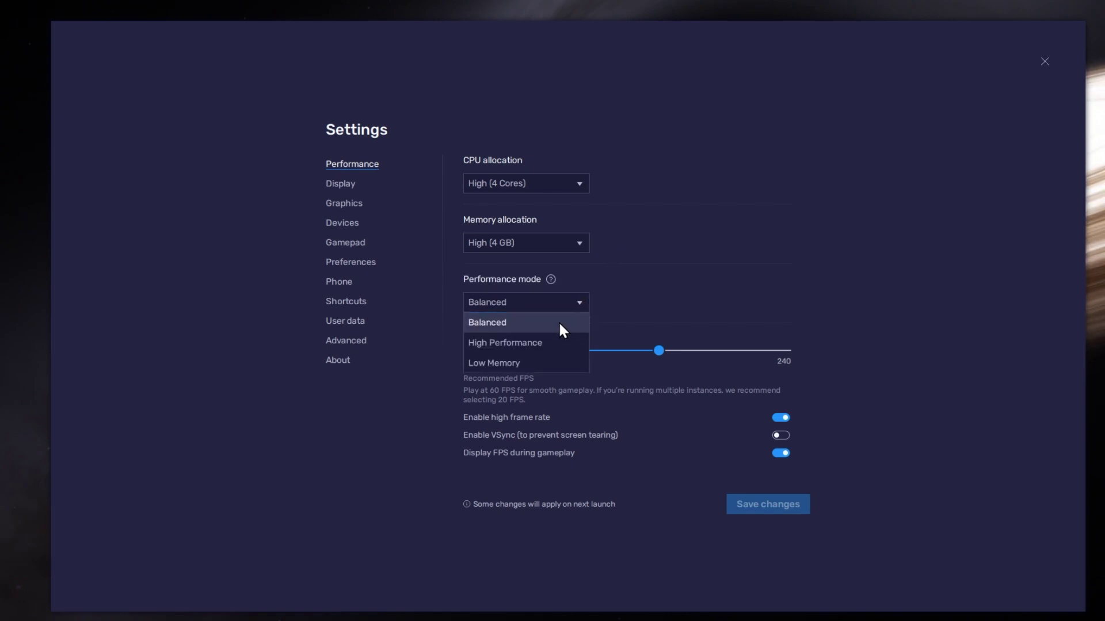
pyautogui.click(605, 298)
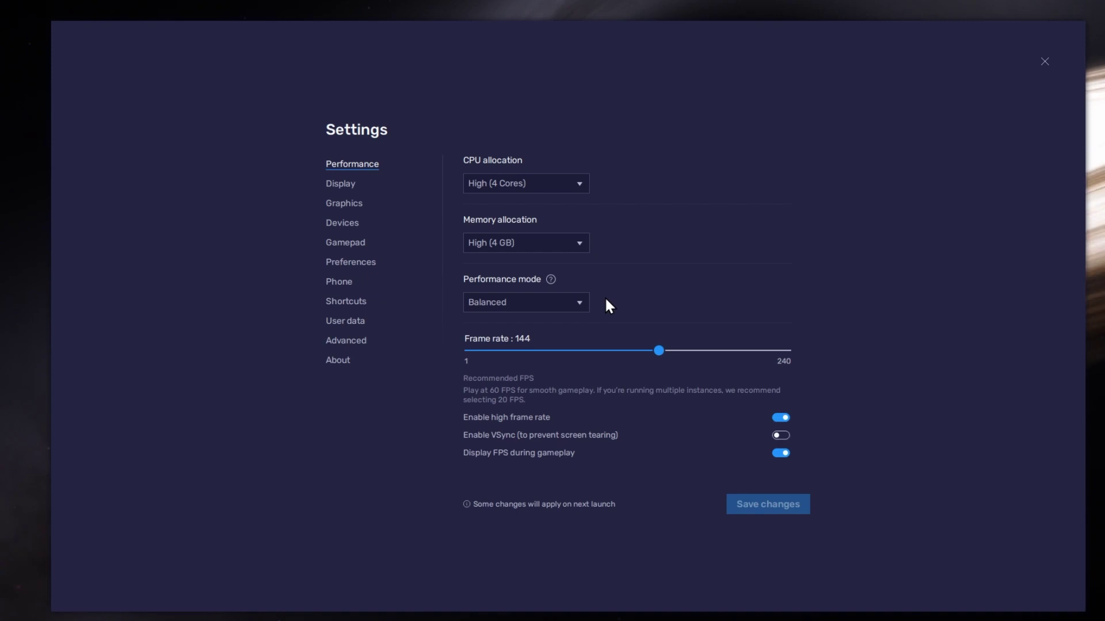
pyautogui.click(783, 419)
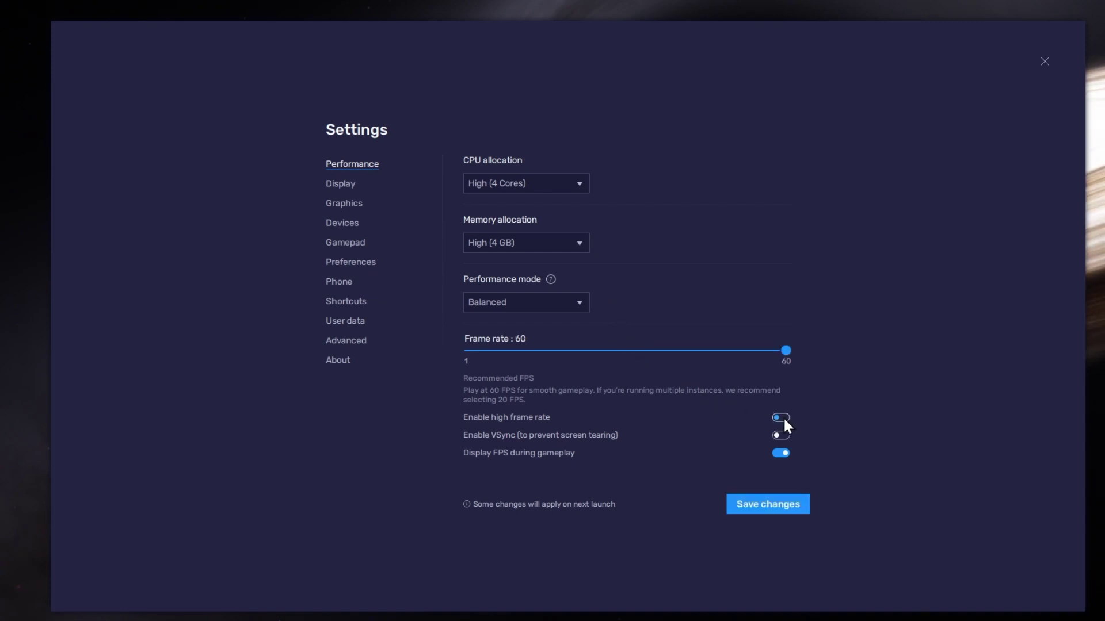
pyautogui.click(782, 418)
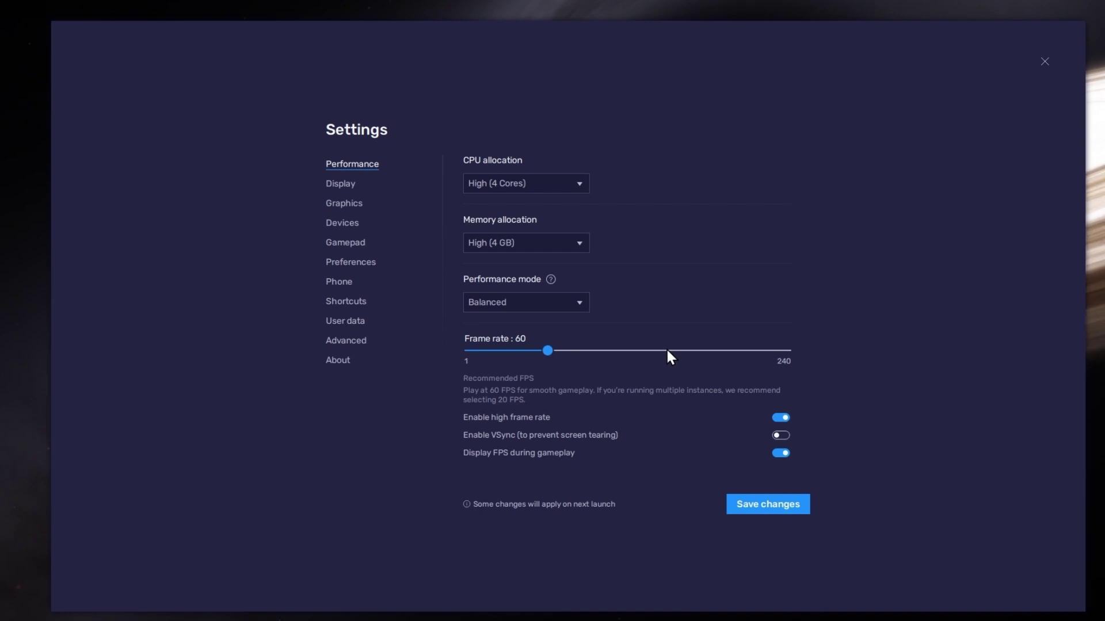
pyautogui.moveTo(668, 349); pyautogui.dragTo(661, 351)
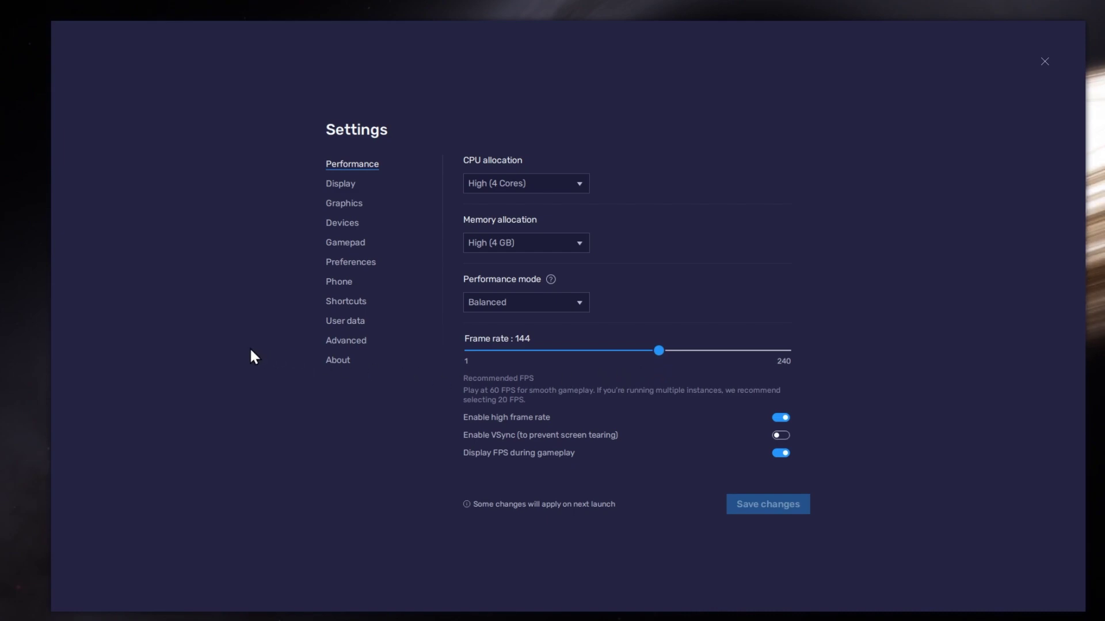
pyautogui.rightClick(36, 344)
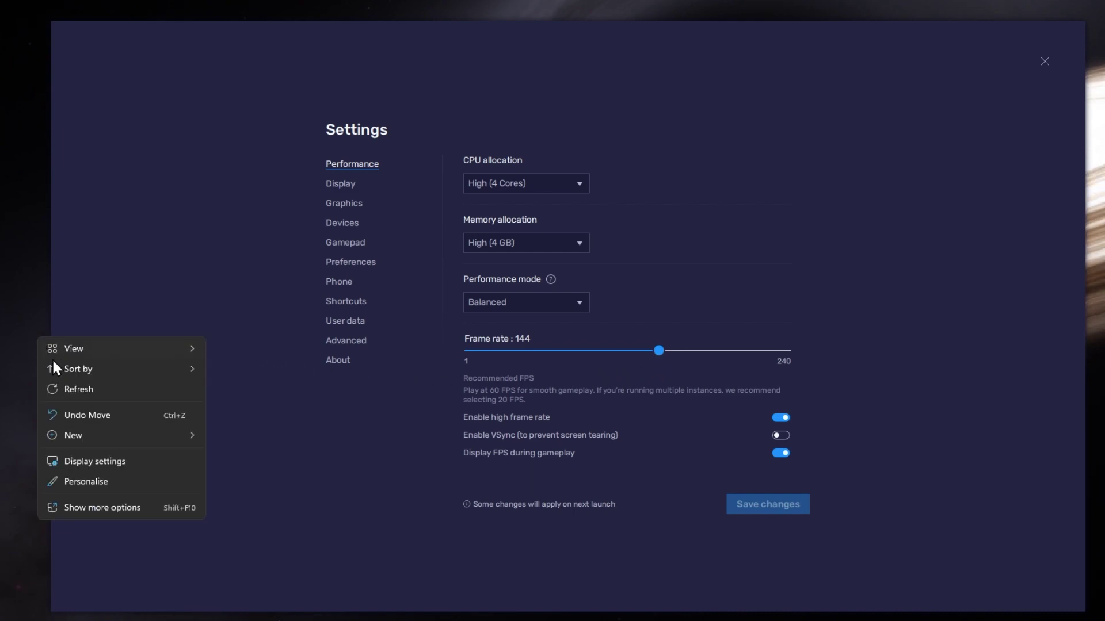
pyautogui.click(139, 463)
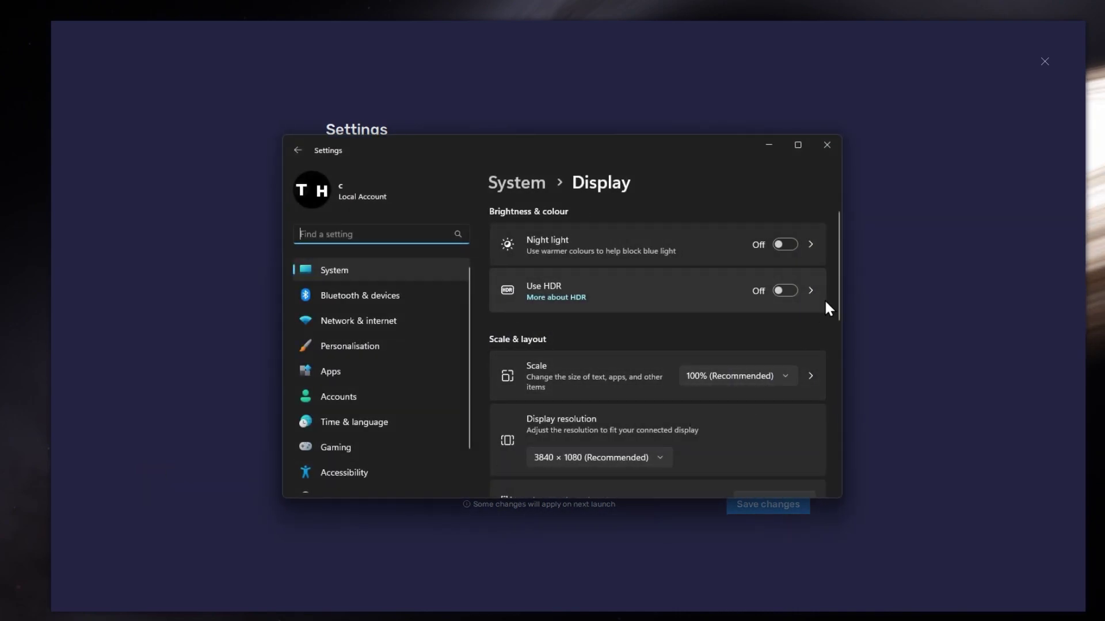
pyautogui.moveTo(838, 298); pyautogui.dragTo(832, 441)
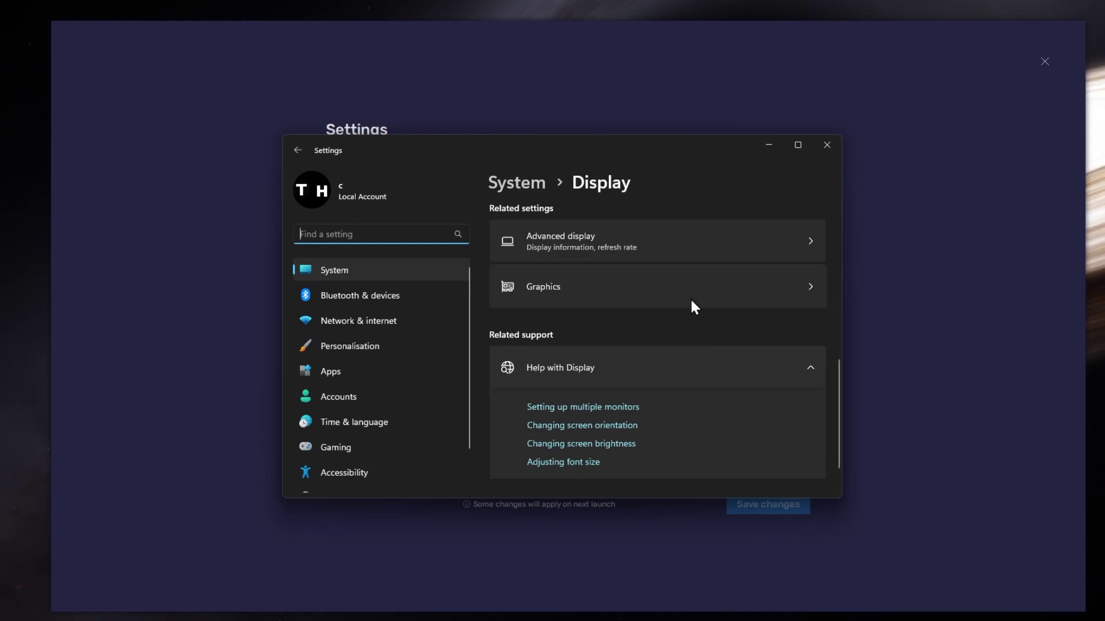
pyautogui.click(688, 254)
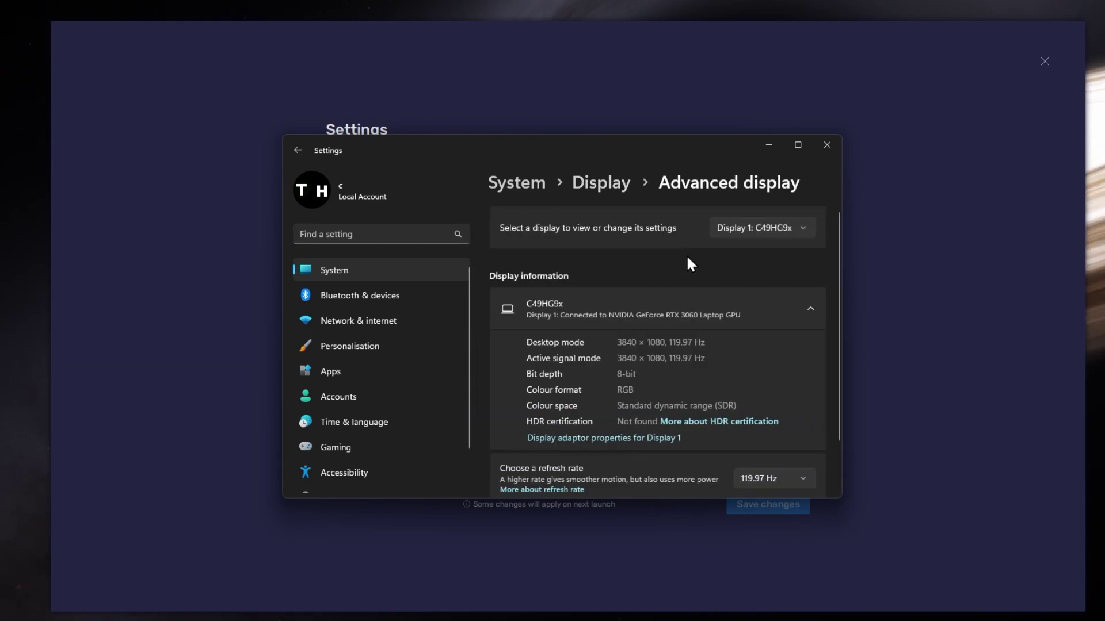
pyautogui.scroll(-2, 837, 250)
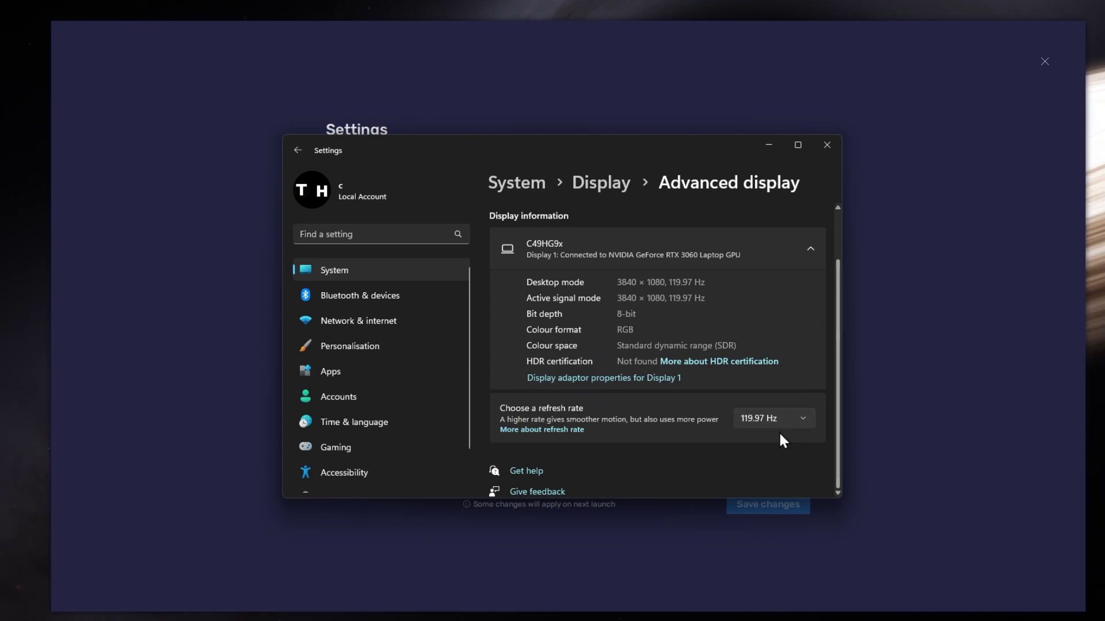
pyautogui.click(780, 423)
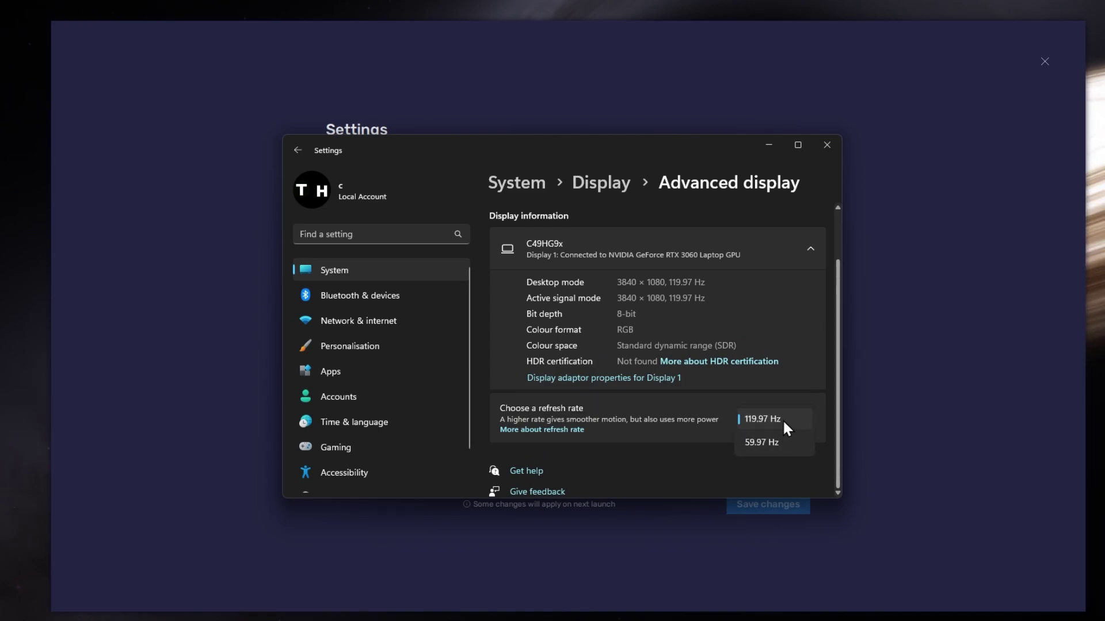
# Return to BlueStacks and toggle the in-game FPS display off and back on
pyautogui.click(827, 144)
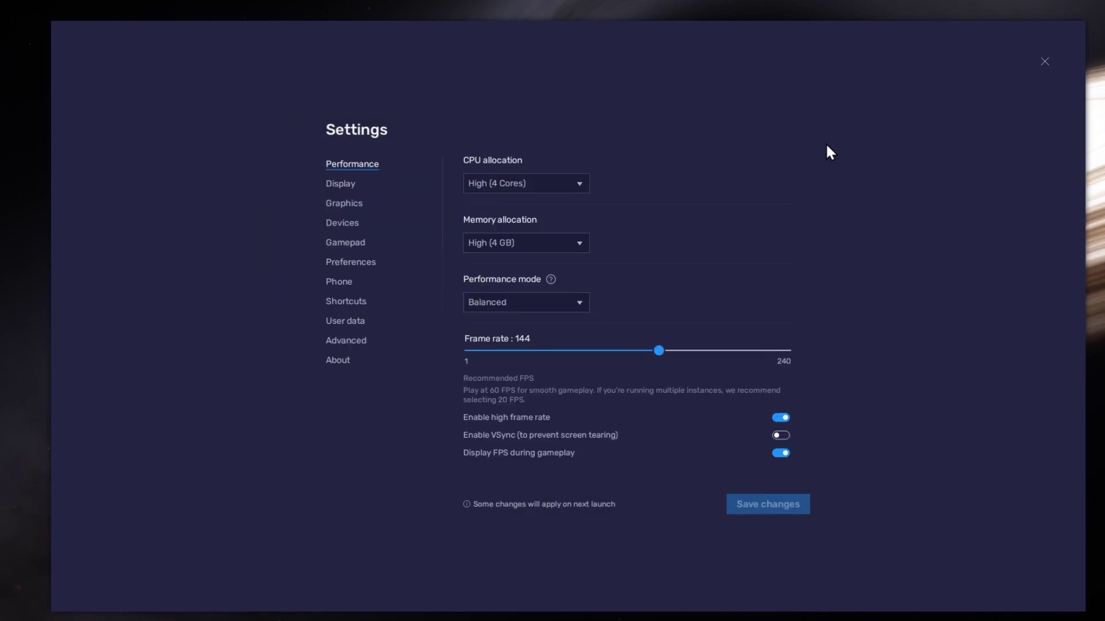
pyautogui.click(777, 453)
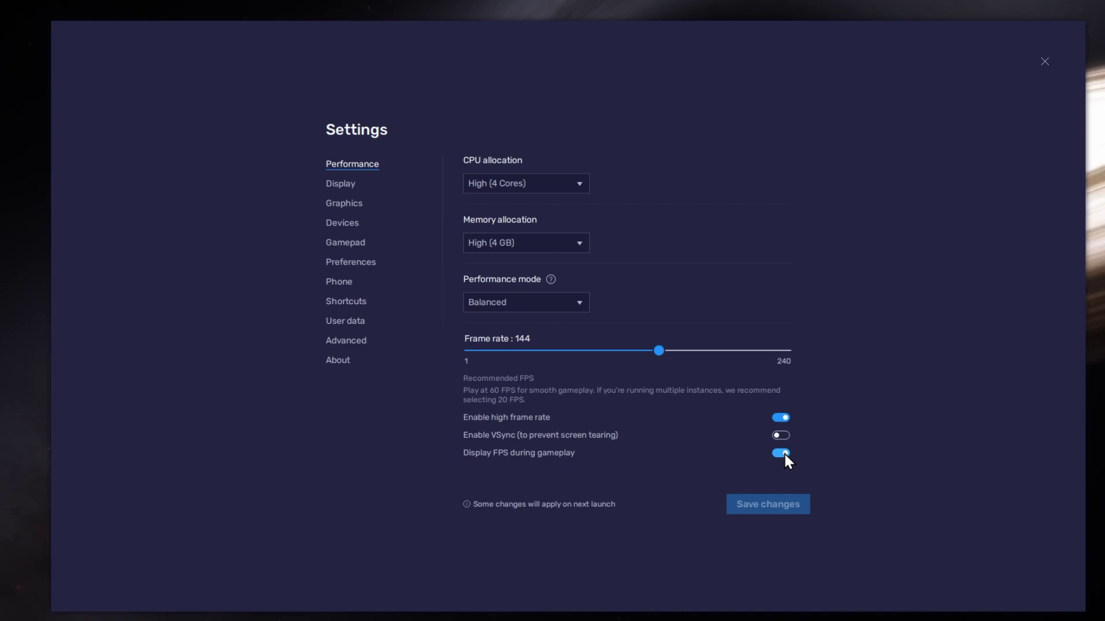
pyautogui.click(342, 184)
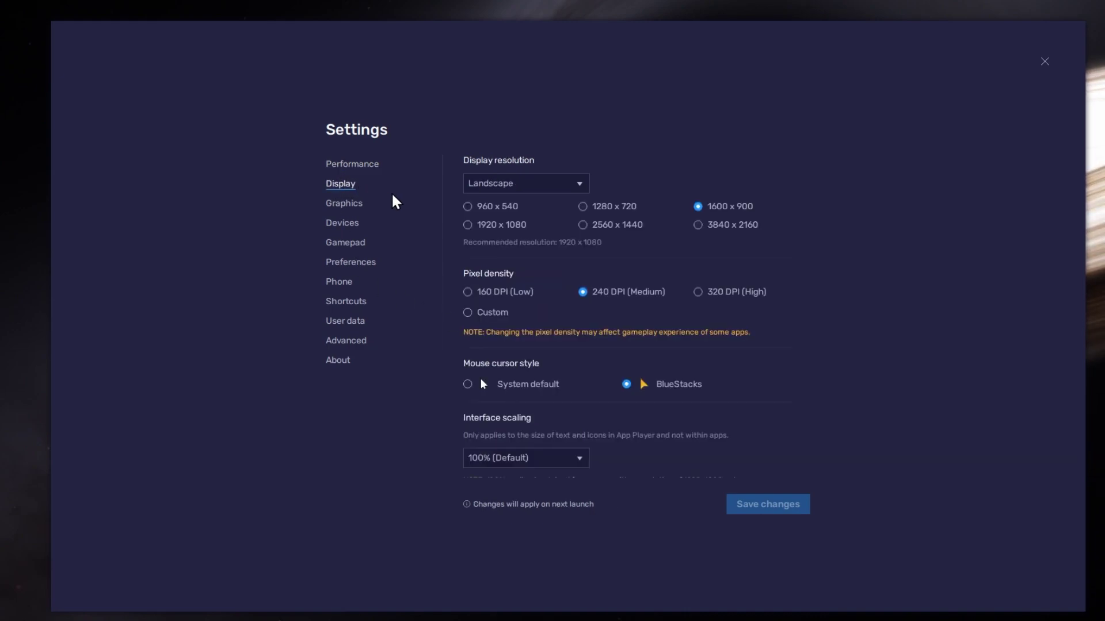
pyautogui.click(542, 187)
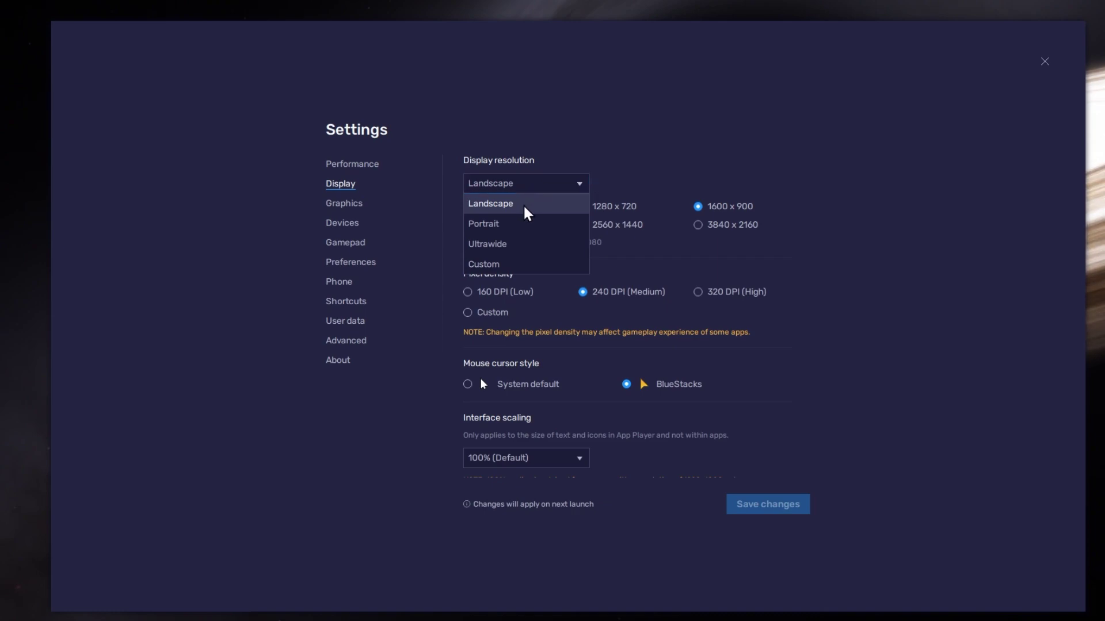
pyautogui.click(598, 214)
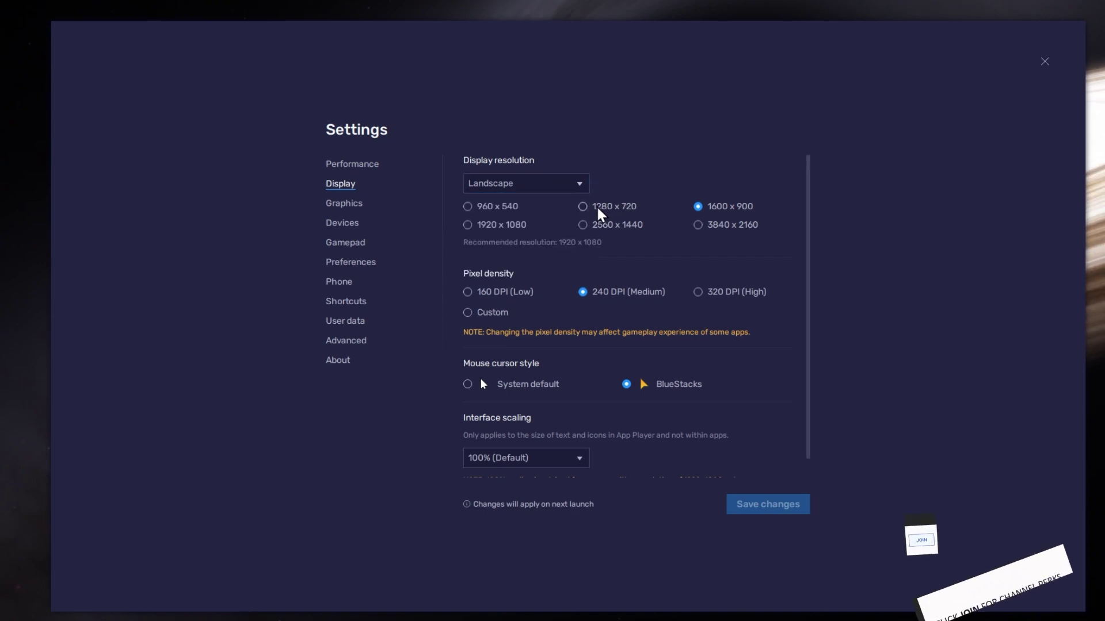
pyautogui.click(584, 225)
pyautogui.click(699, 225)
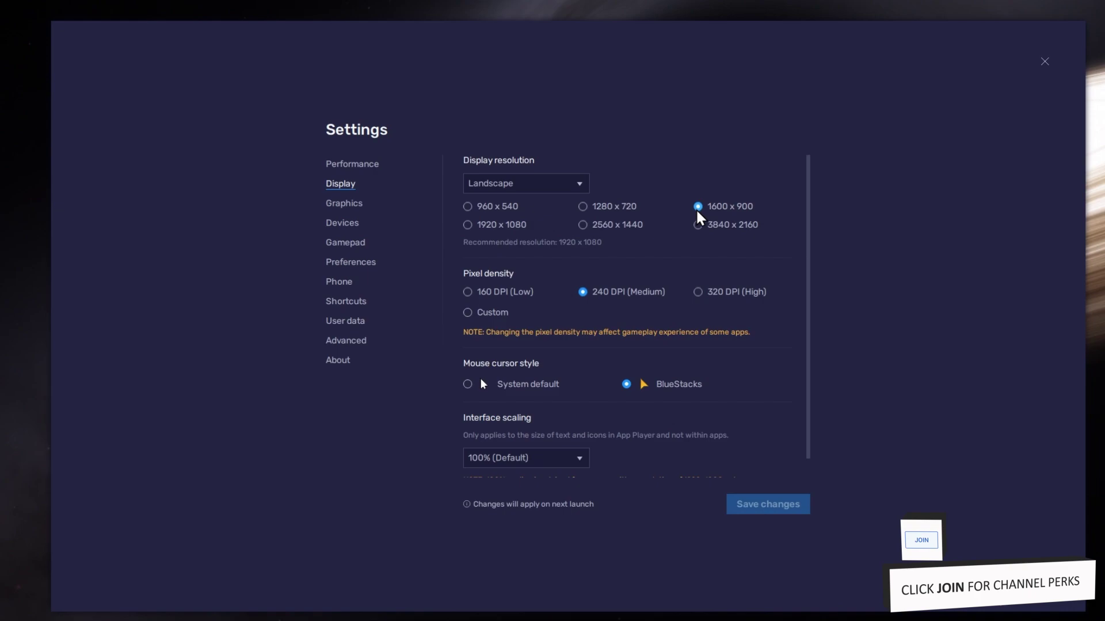
# Close the emulator settings, resize the BlueStacks window, and launch FIFA Mobile
pyautogui.click(1044, 61)
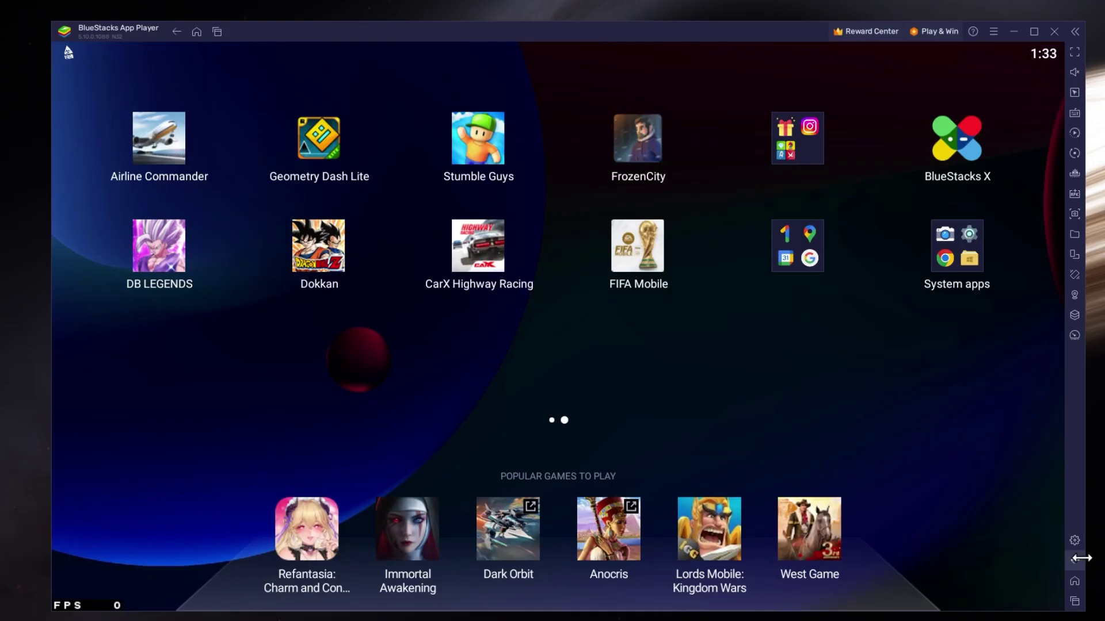
pyautogui.moveTo(1081, 609); pyautogui.dragTo(1071, 604)
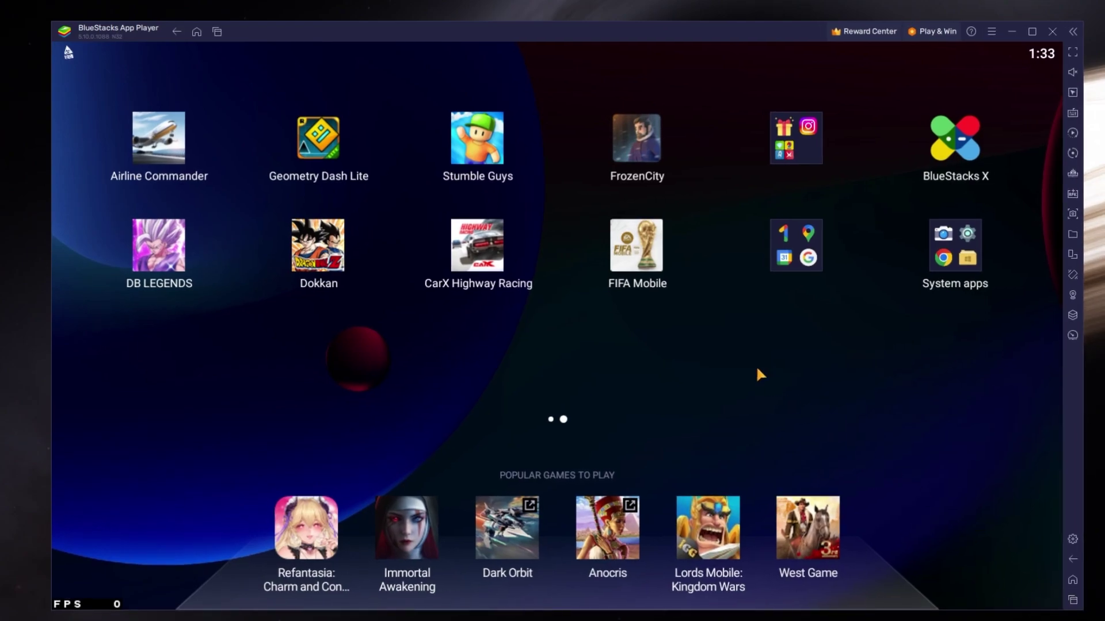
pyautogui.click(642, 252)
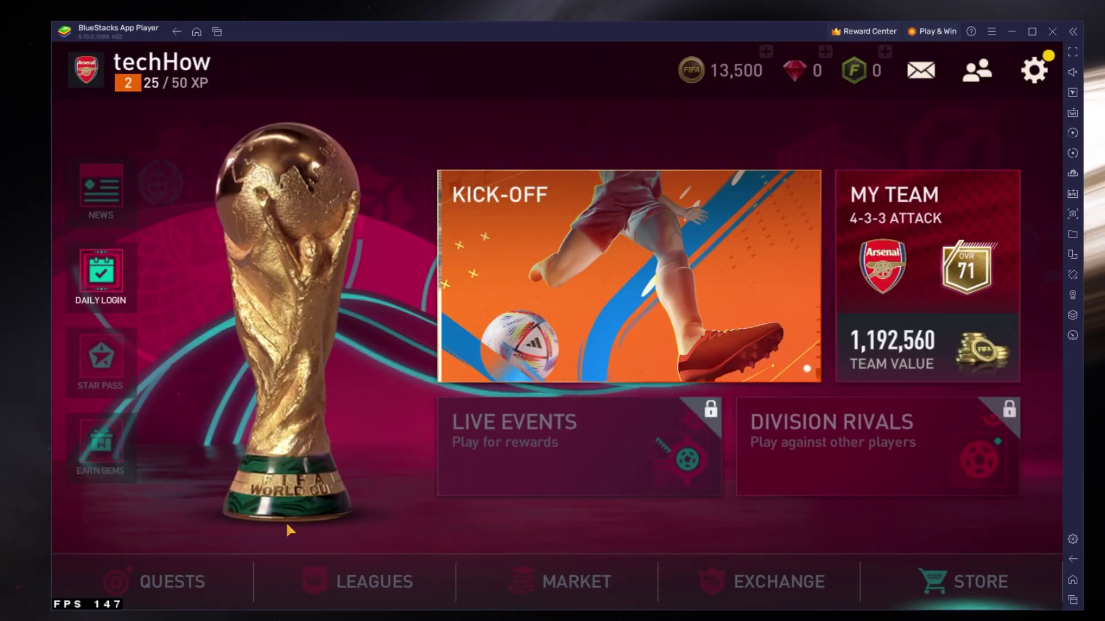
pyautogui.click(328, 585)
pyautogui.click(401, 397)
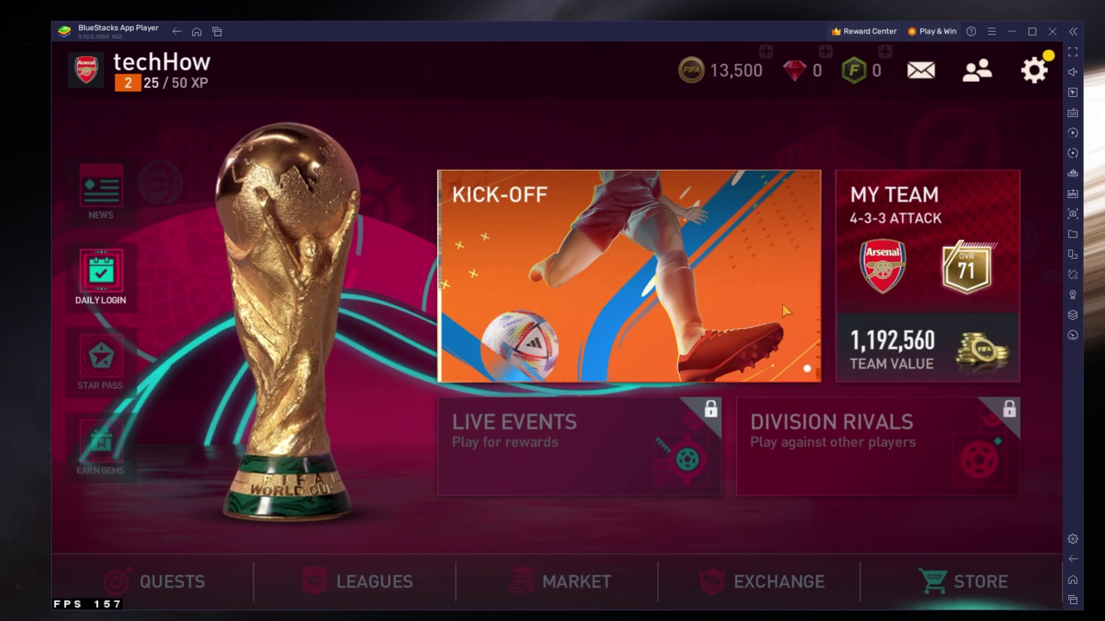
pyautogui.click(704, 274)
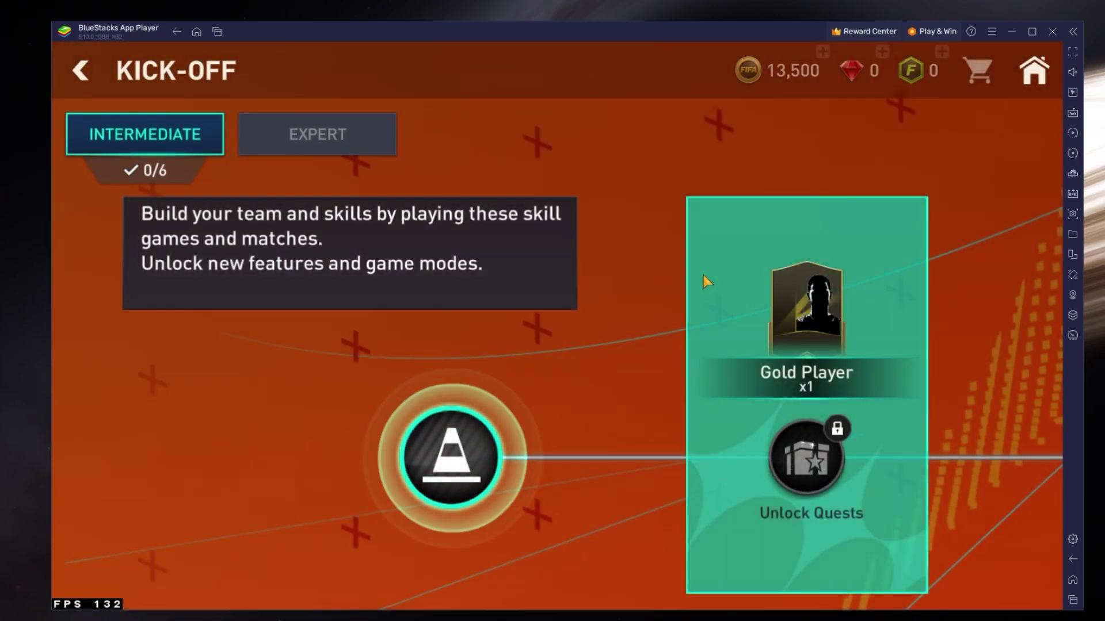
pyautogui.moveTo(641, 417); pyautogui.dragTo(400, 419)
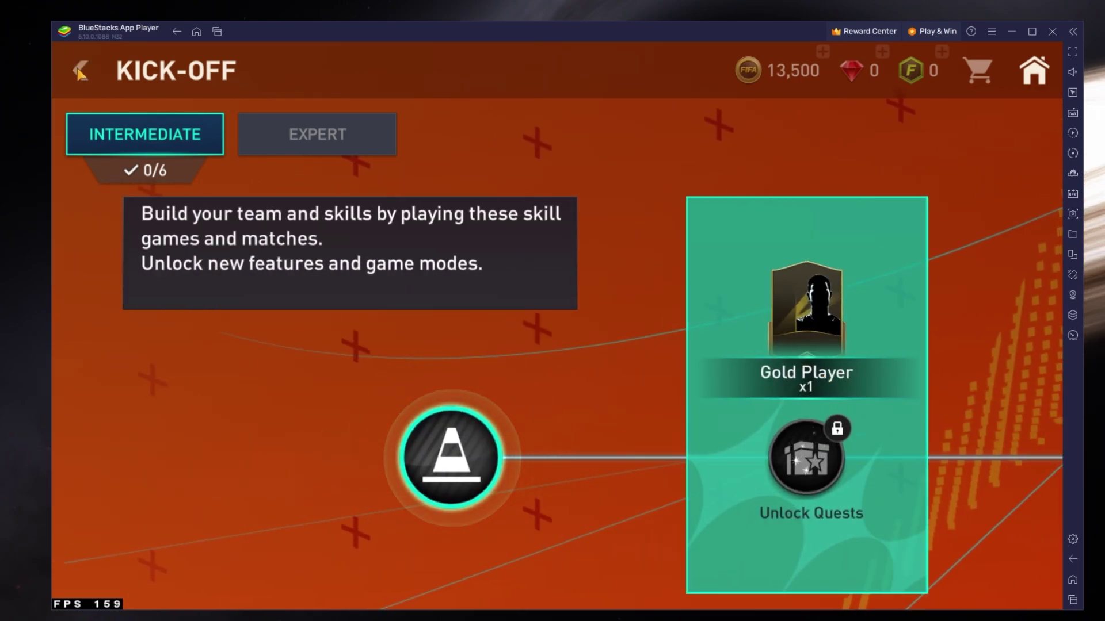
pyautogui.click(78, 69)
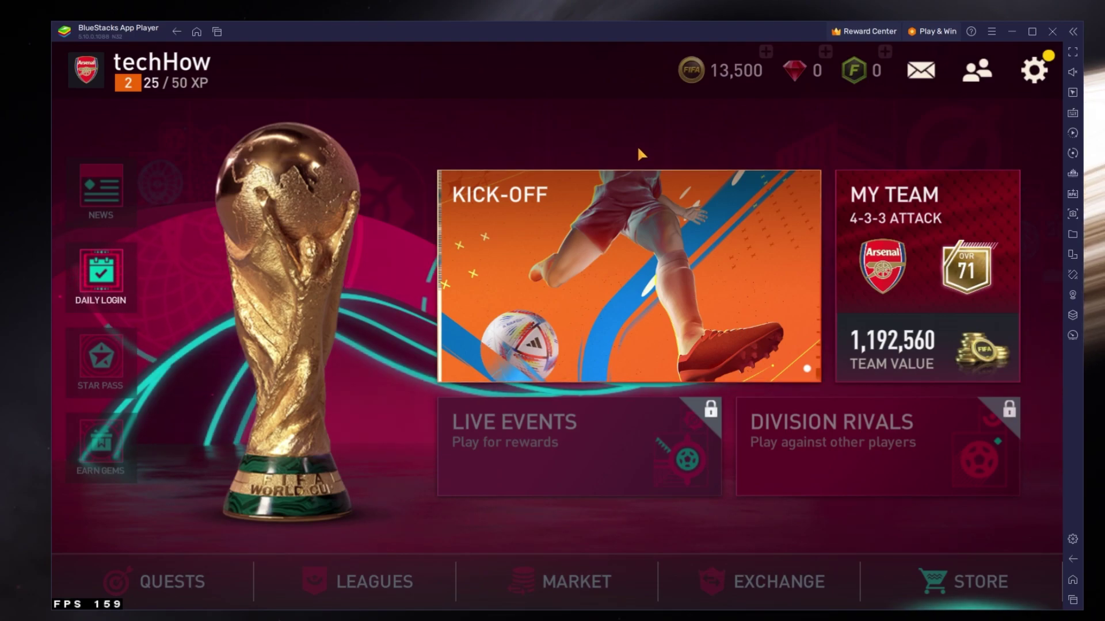
pyautogui.click(1027, 84)
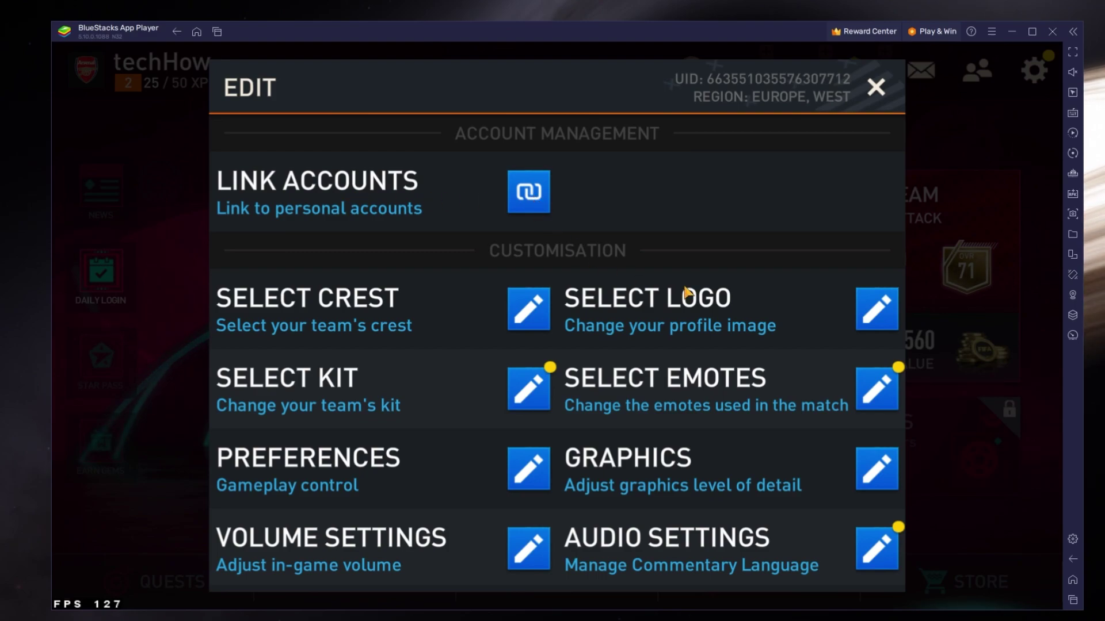
pyautogui.moveTo(702, 280); pyautogui.dragTo(702, 158)
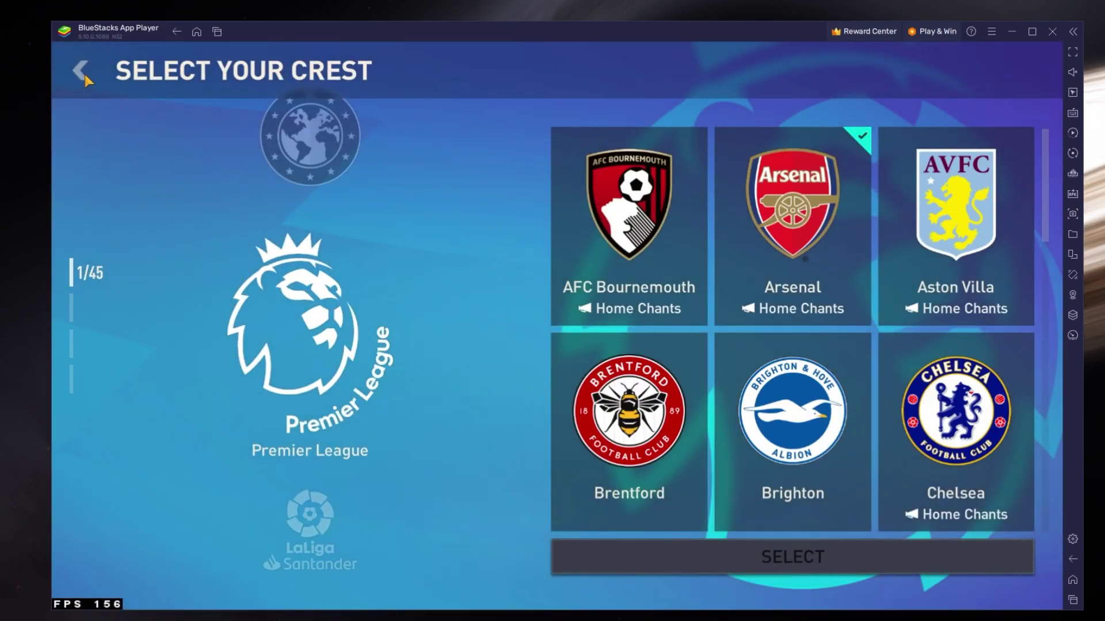
pyautogui.click(83, 72)
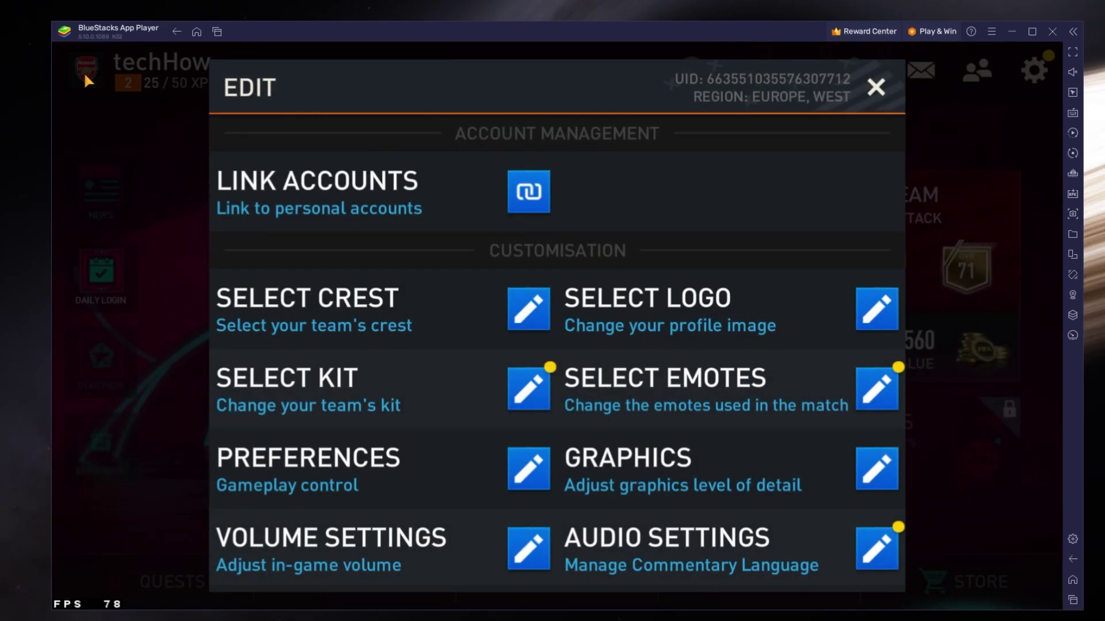
pyautogui.scroll(-3, 370, 397)
# In gameplay Preferences, toggle Auto-Pass and Shoot off and back on
pyautogui.click(542, 365)
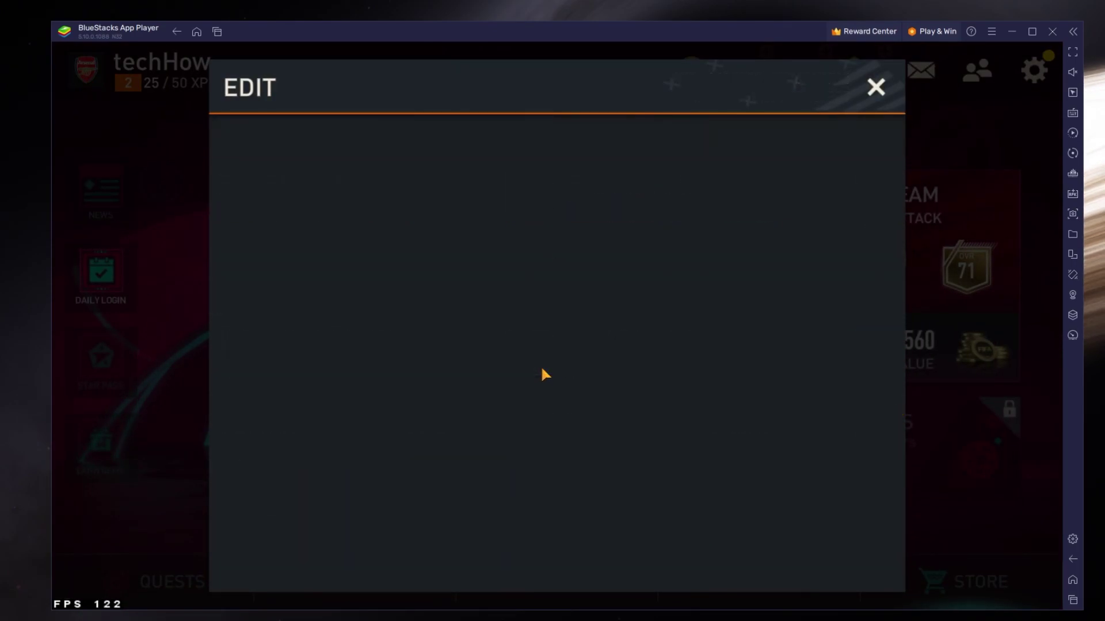
pyautogui.scroll(-1, 720, 358)
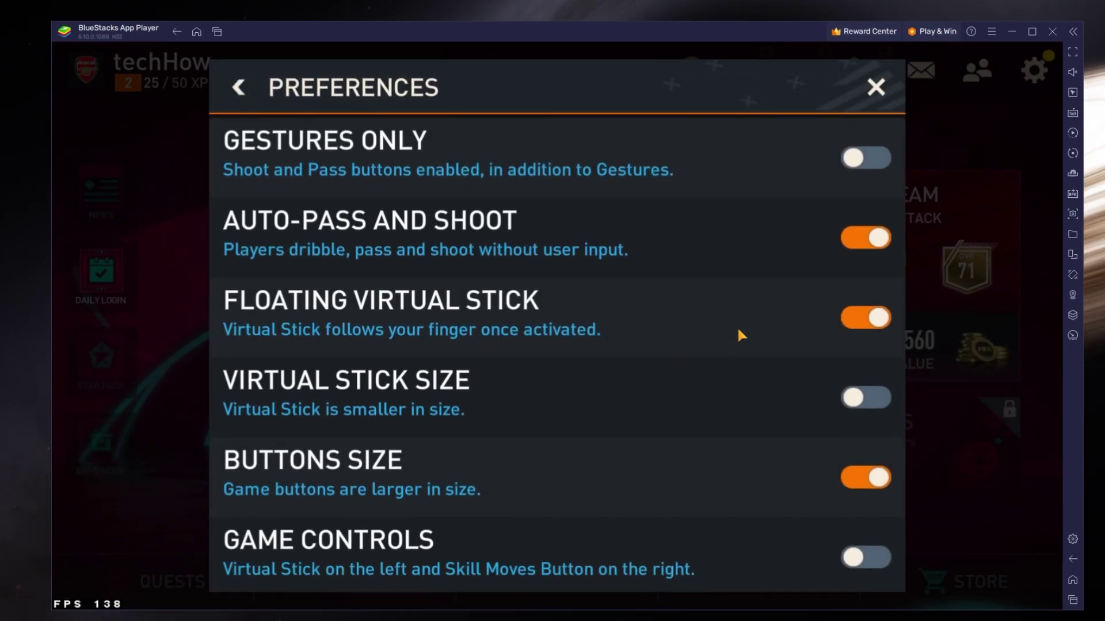
pyautogui.click(872, 245)
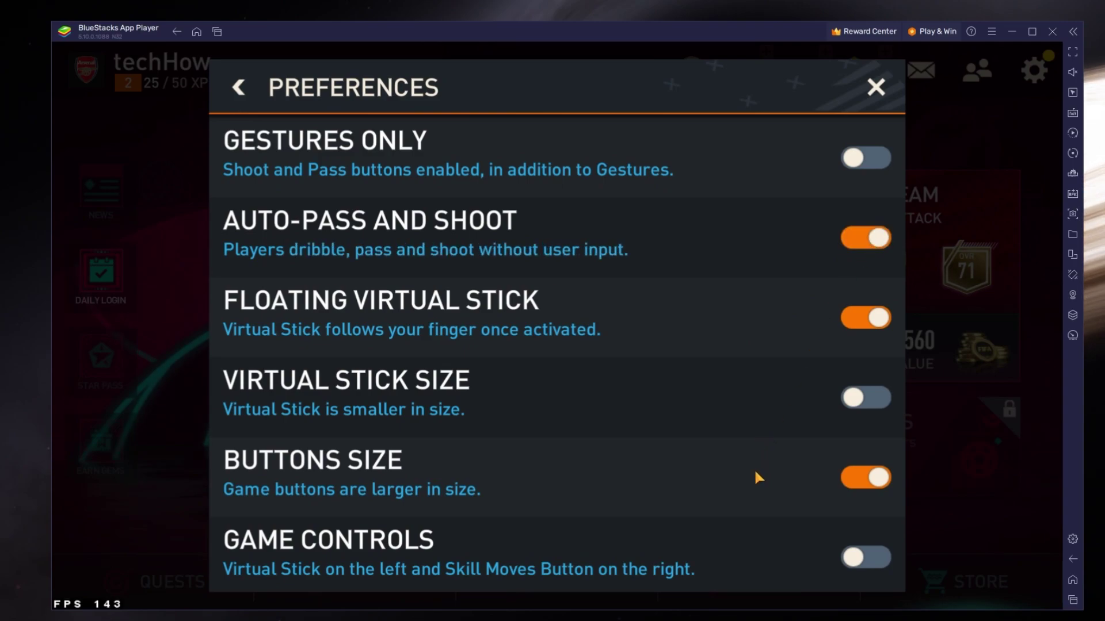
pyautogui.moveTo(753, 469); pyautogui.dragTo(702, 180)
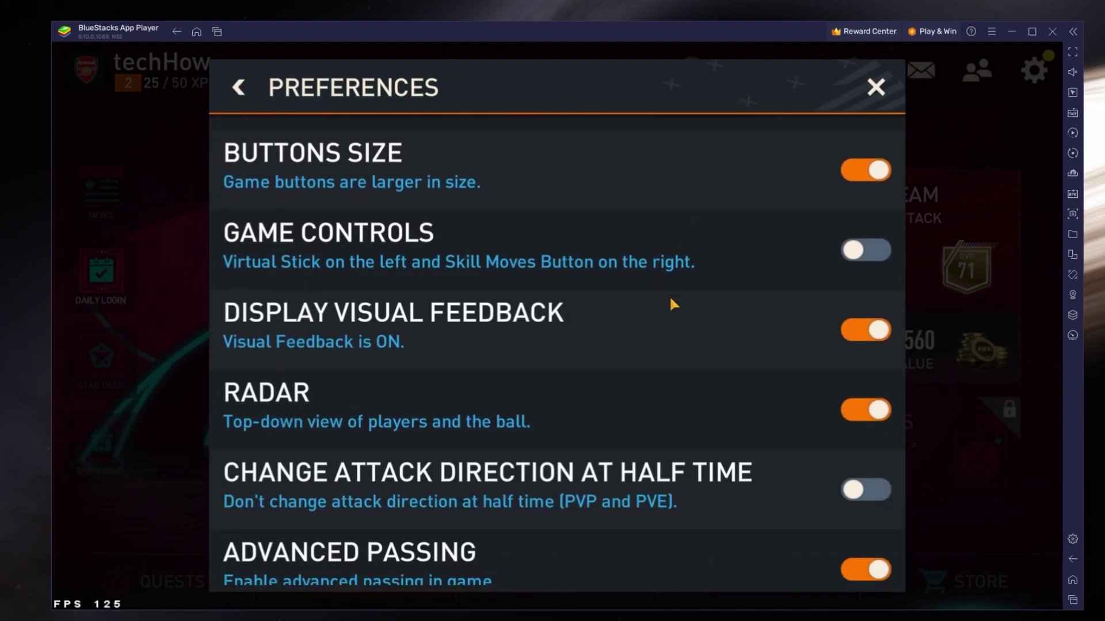
pyautogui.moveTo(670, 492); pyautogui.dragTo(679, 178)
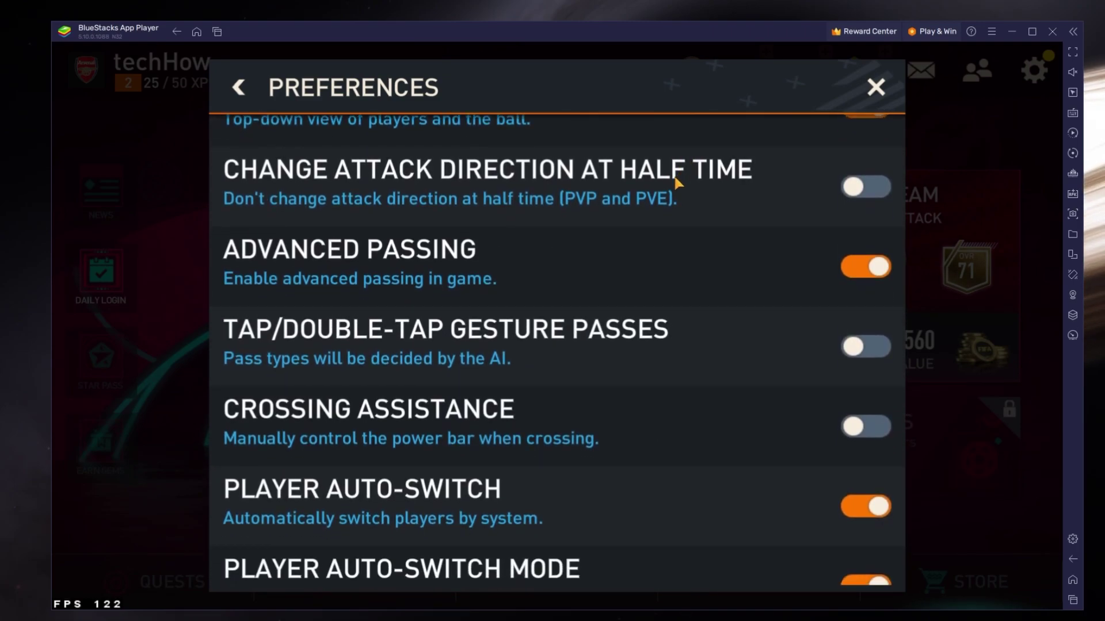
# Open the game's graphics detail settings and set the overall preset to High
pyautogui.click(873, 88)
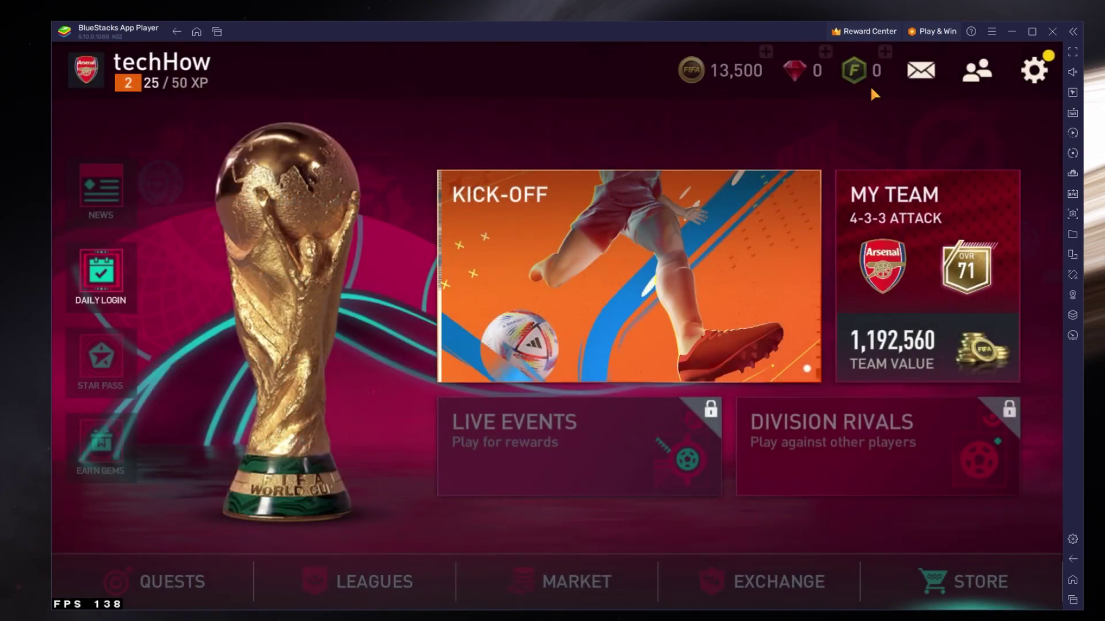
pyautogui.click(1029, 80)
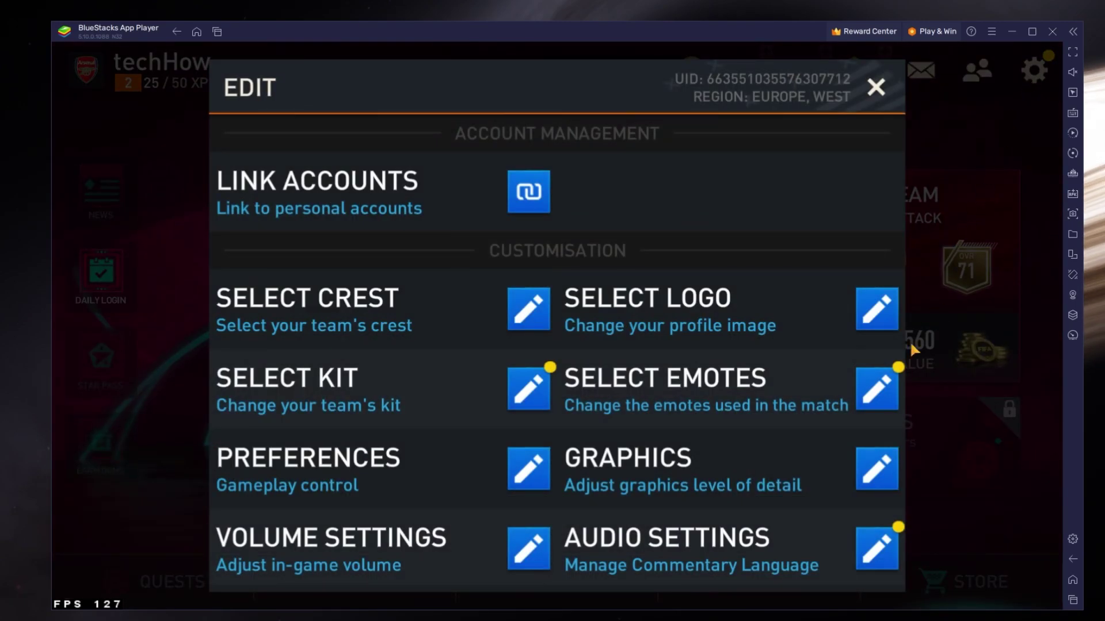
pyautogui.click(863, 468)
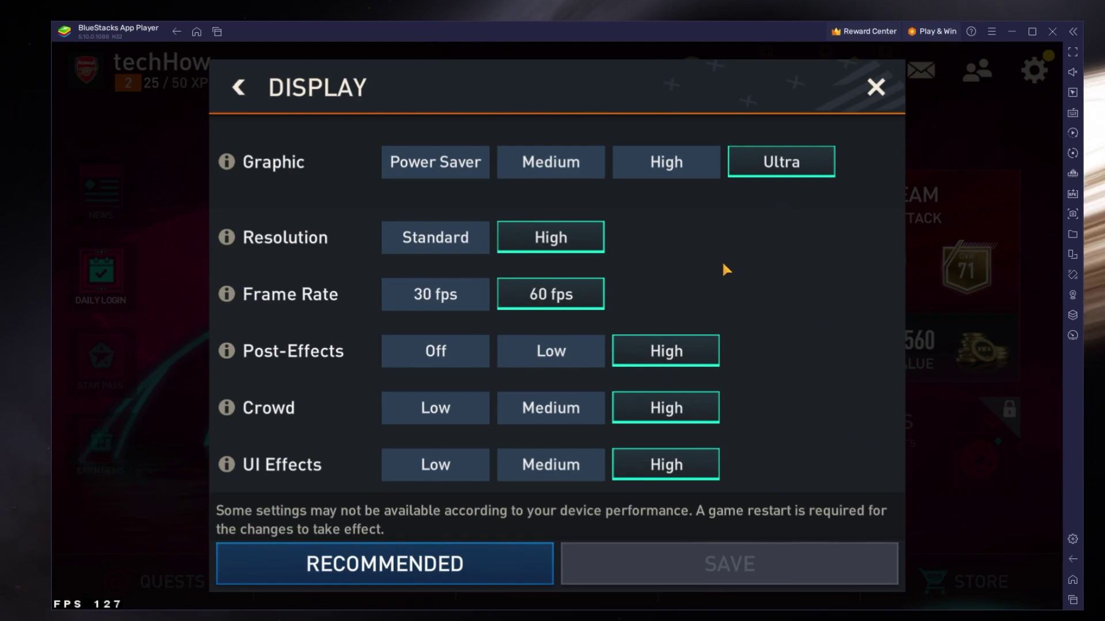
pyautogui.click(648, 169)
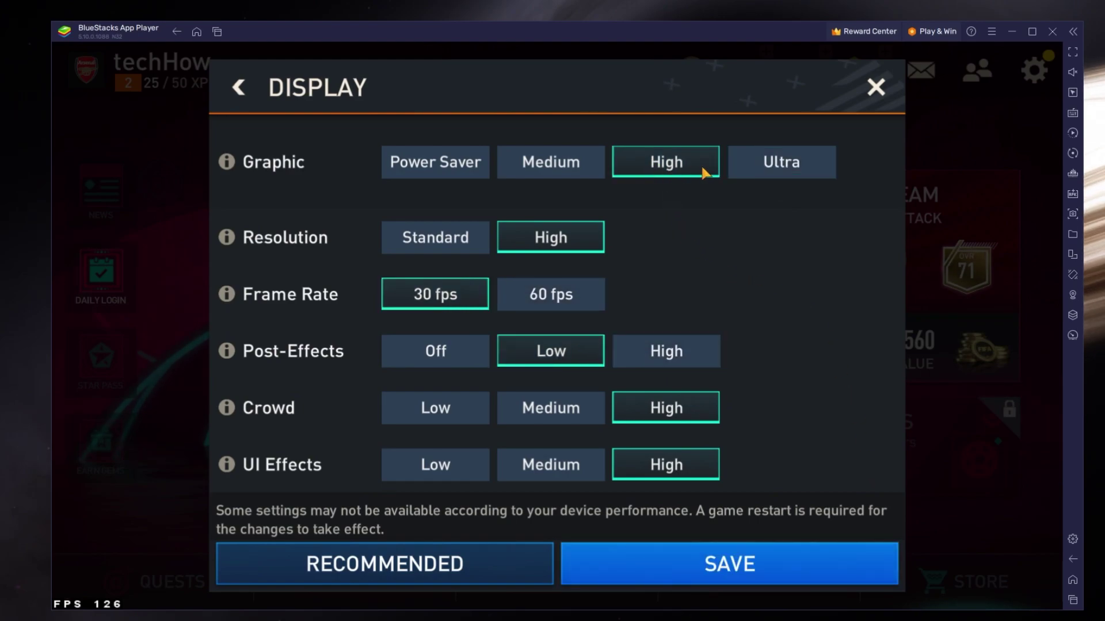
pyautogui.click(766, 170)
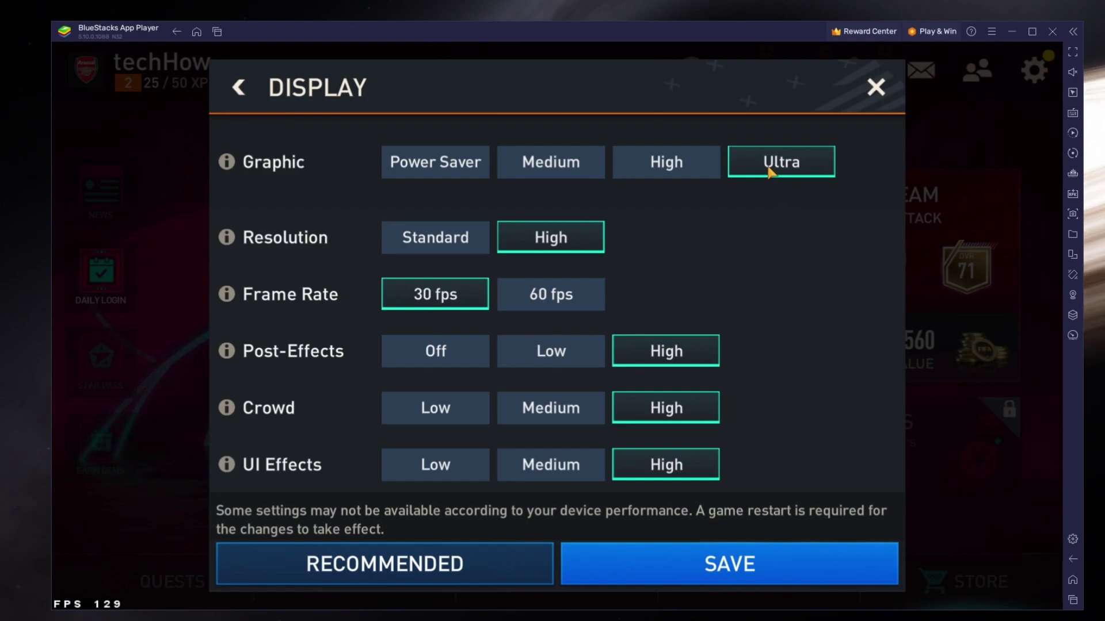
pyautogui.click(581, 167)
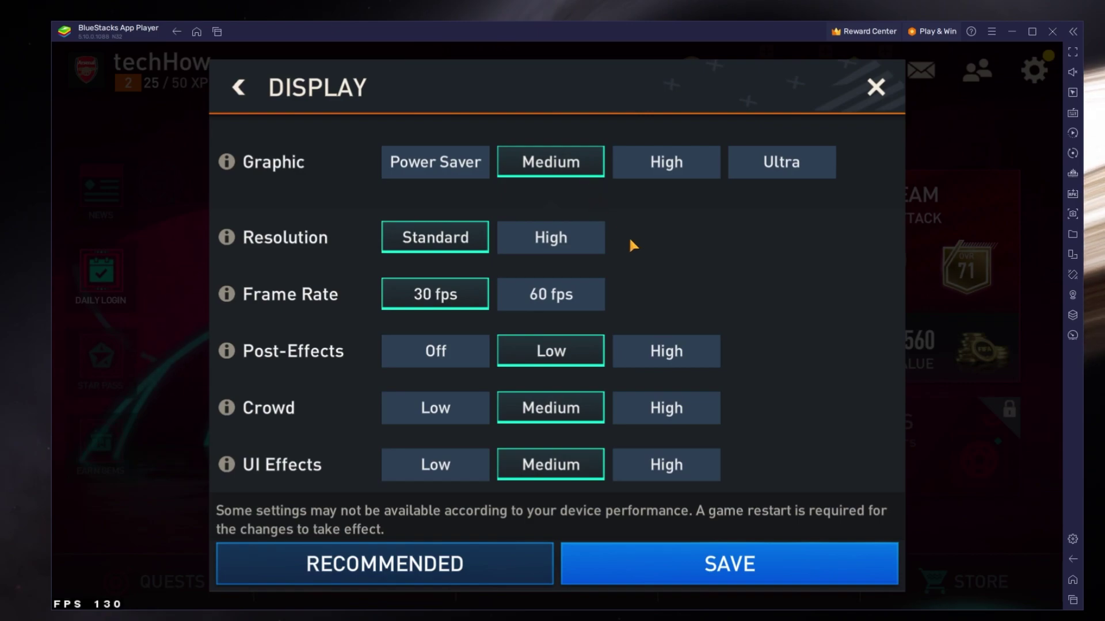
pyautogui.click(594, 244)
pyautogui.click(678, 164)
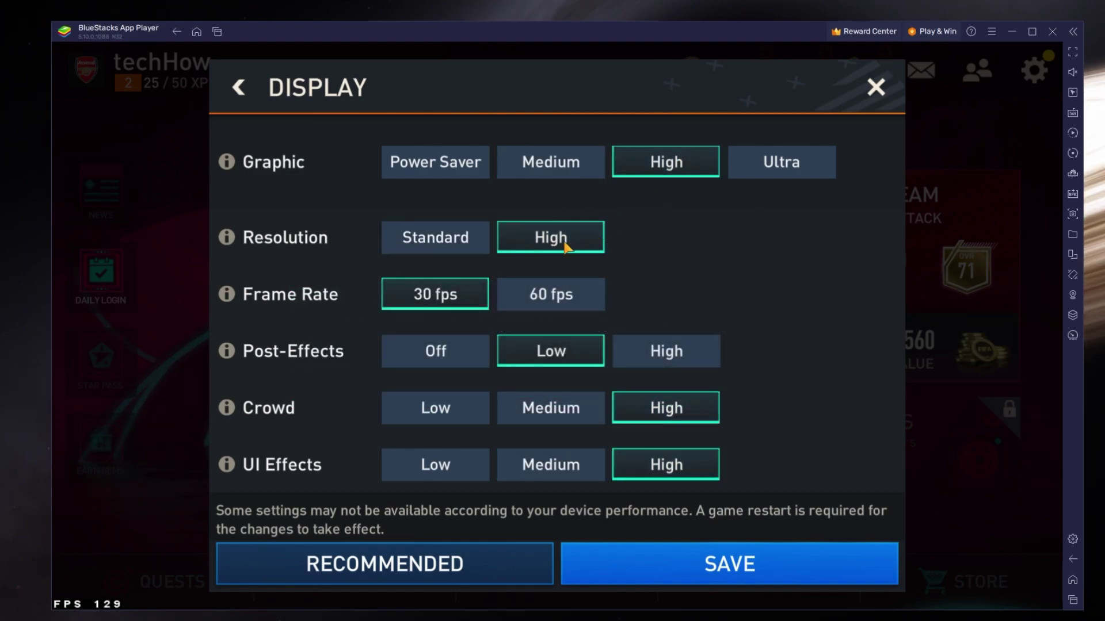
# Set 60 fps and Medium crowd and UI effects, then save the graphics settings
pyautogui.click(555, 310)
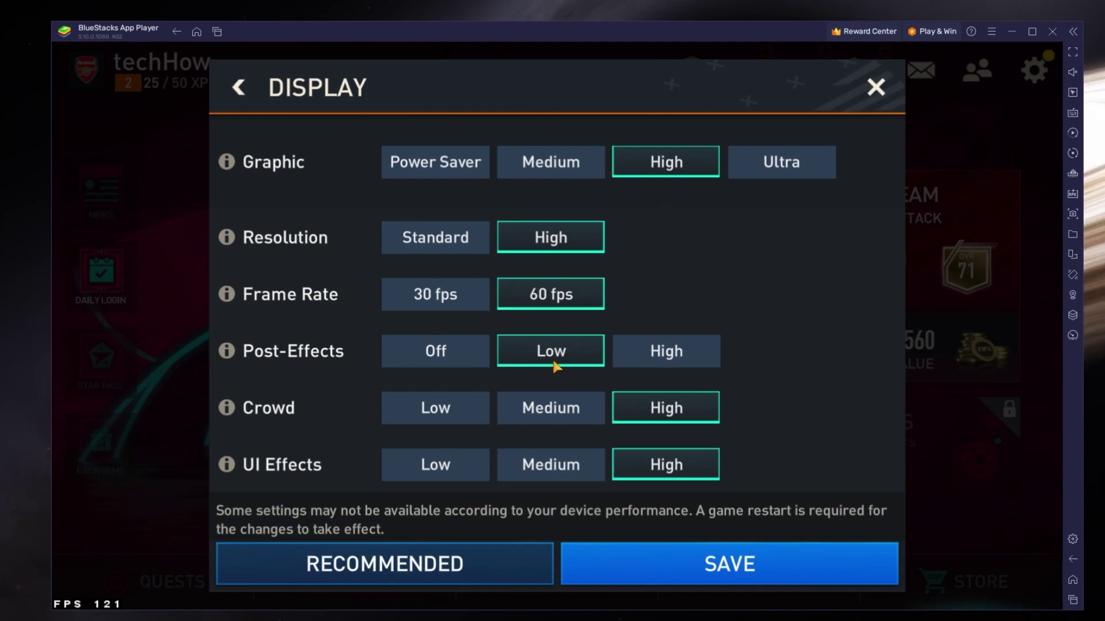
pyautogui.click(556, 416)
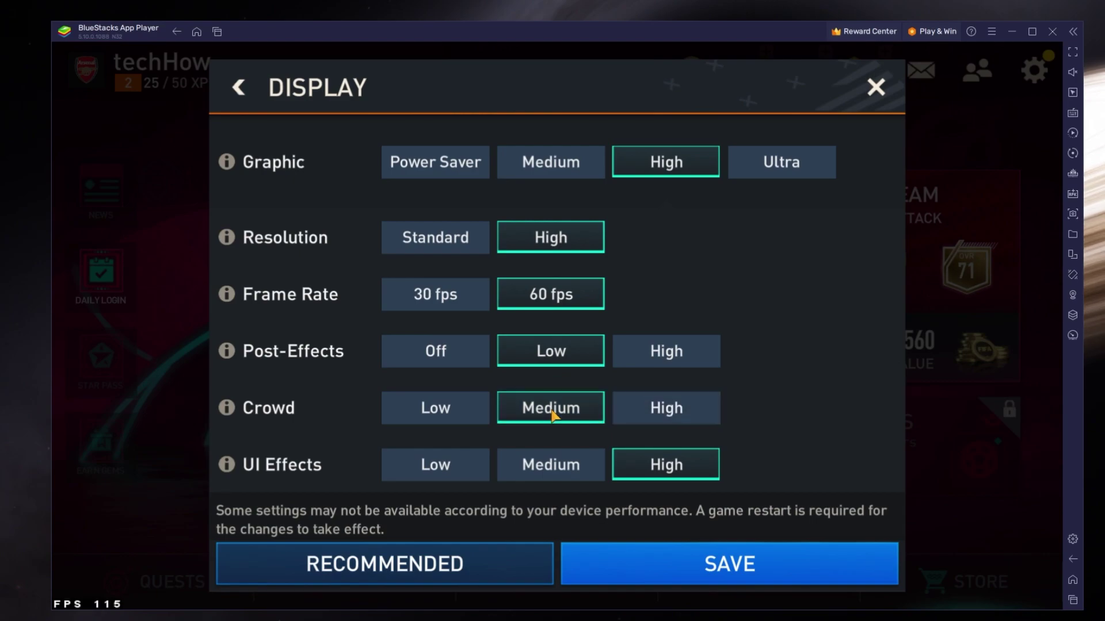
pyautogui.click(553, 462)
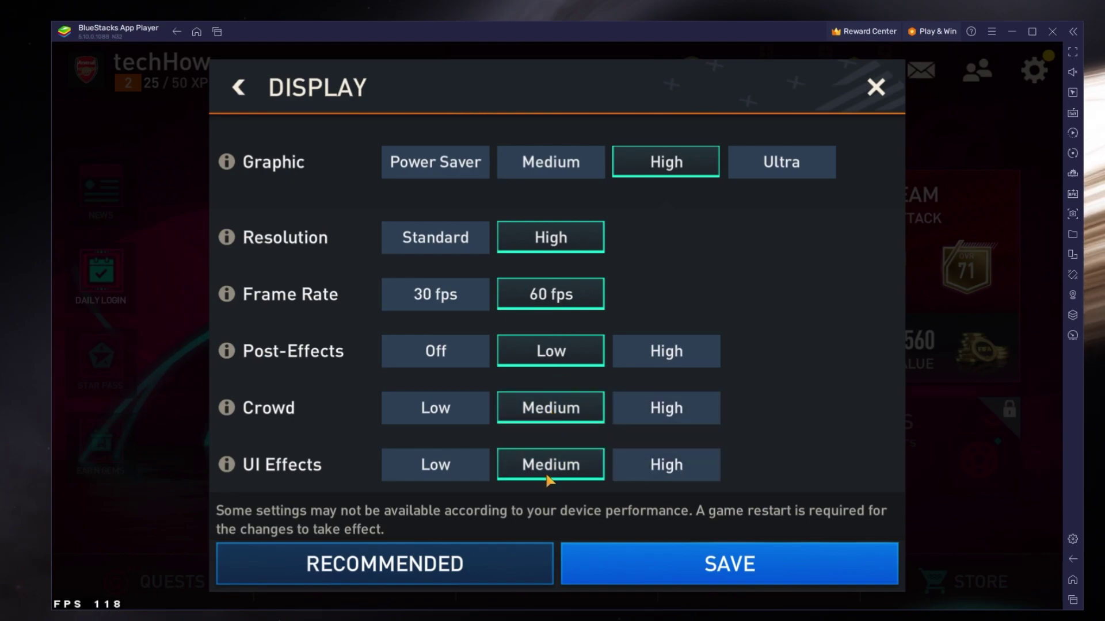
pyautogui.click(729, 557)
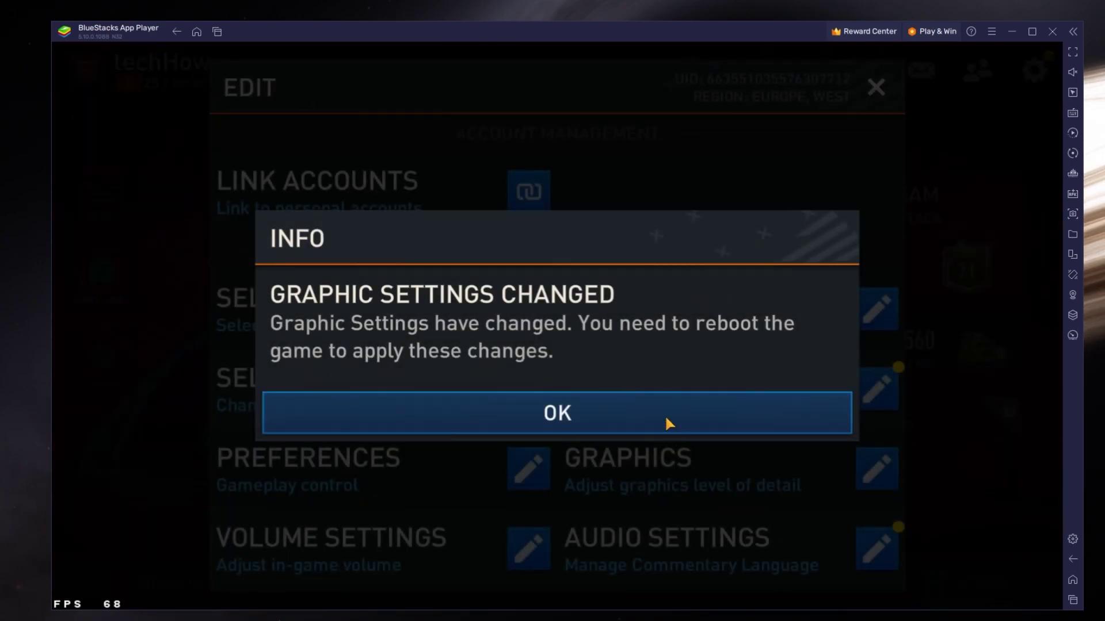
pyautogui.click(665, 416)
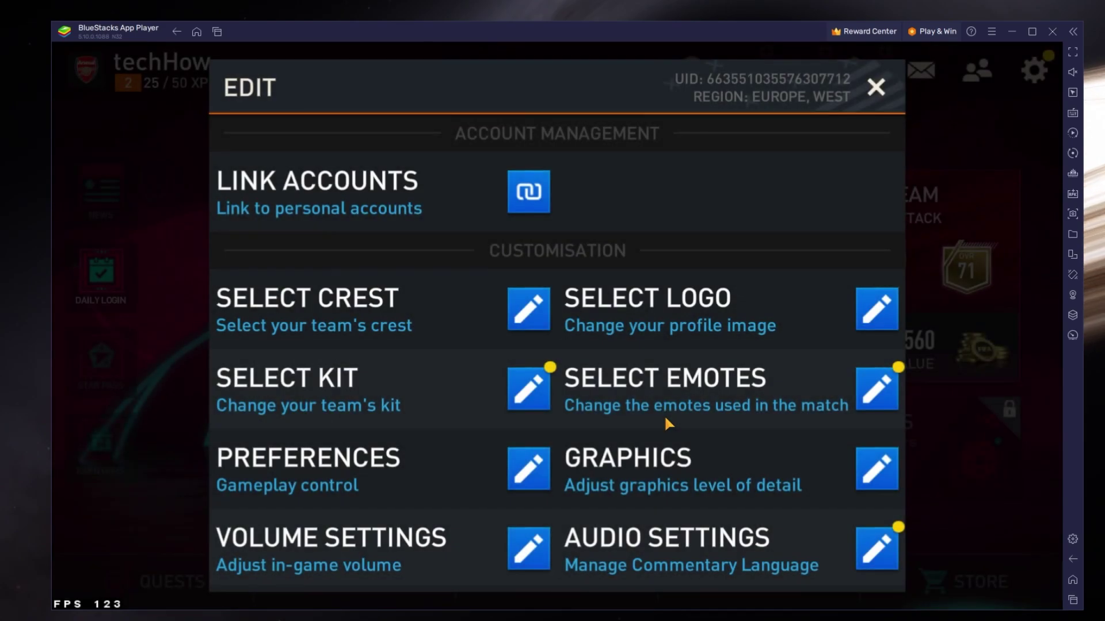
# Close settings, open Kick-Off, and start the Shooting: 1 on 1 skill game
pyautogui.click(872, 89)
pyautogui.click(731, 256)
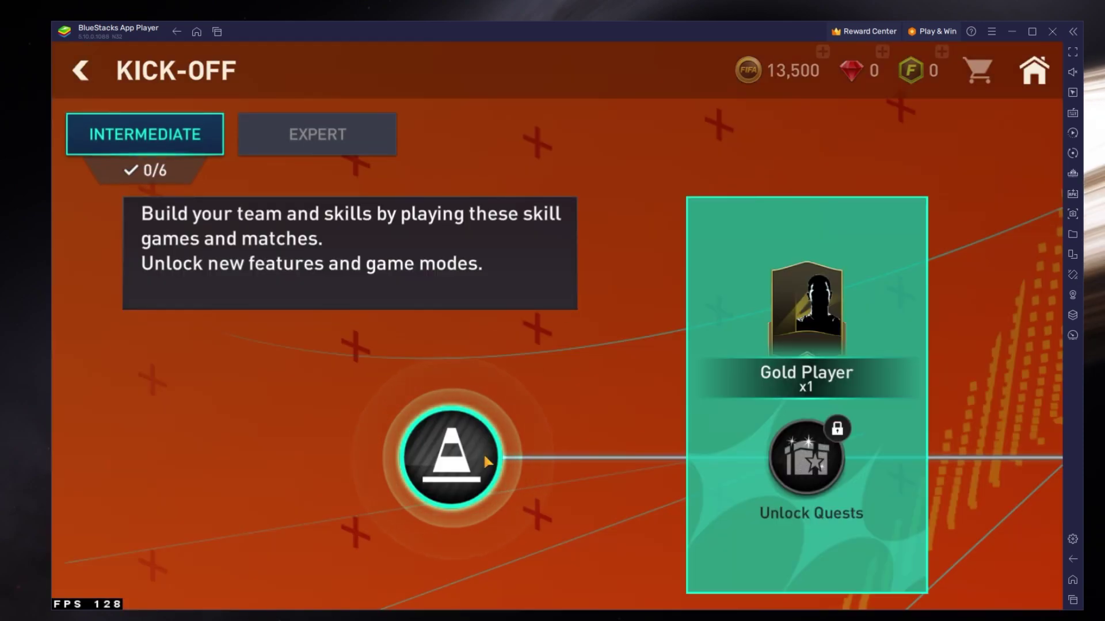
pyautogui.click(486, 457)
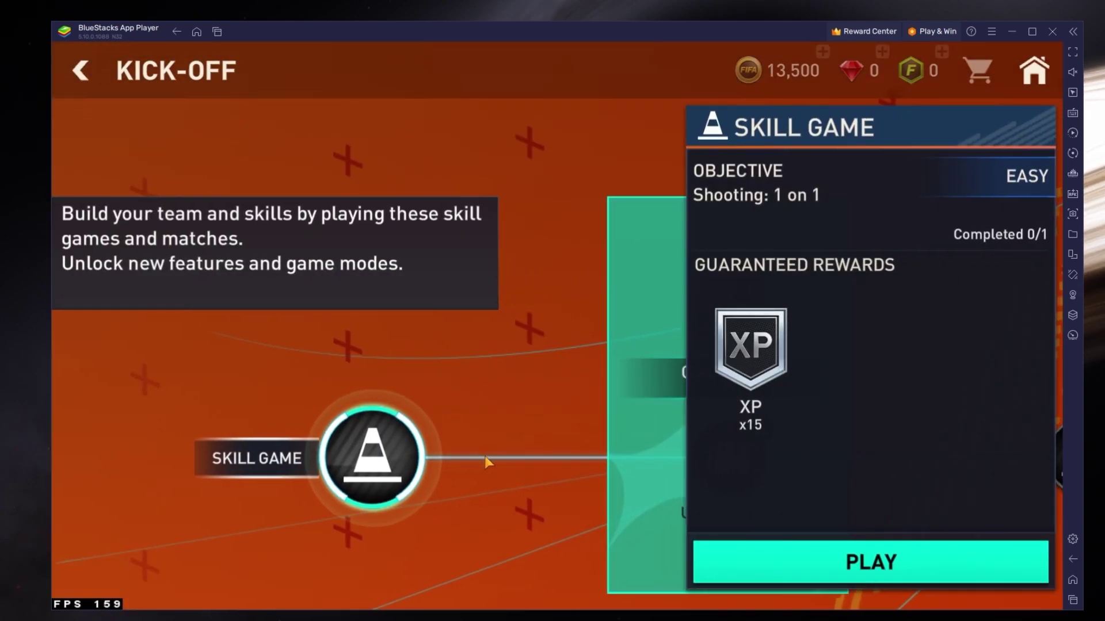
pyautogui.click(840, 547)
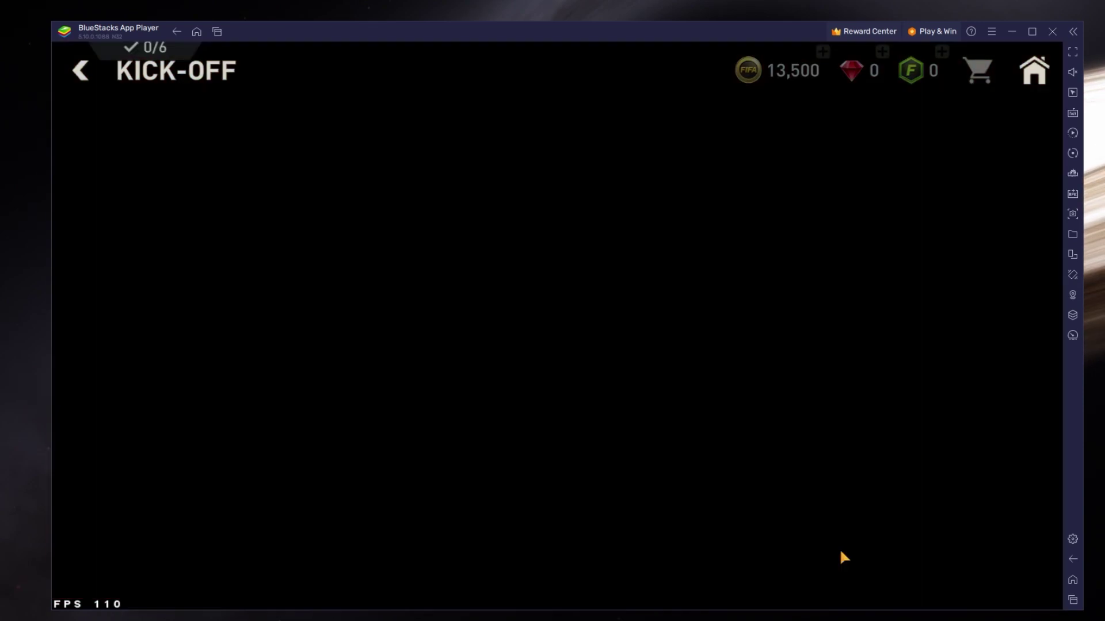